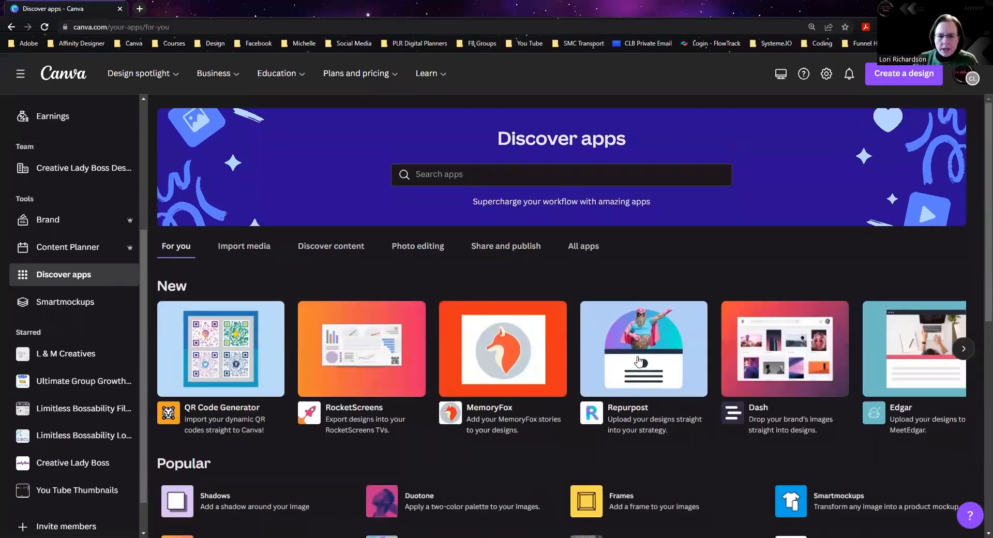
Find the Text to Image (Beta) app among the new apps and open it in a new Facebook Post design.
left_click(963, 351)
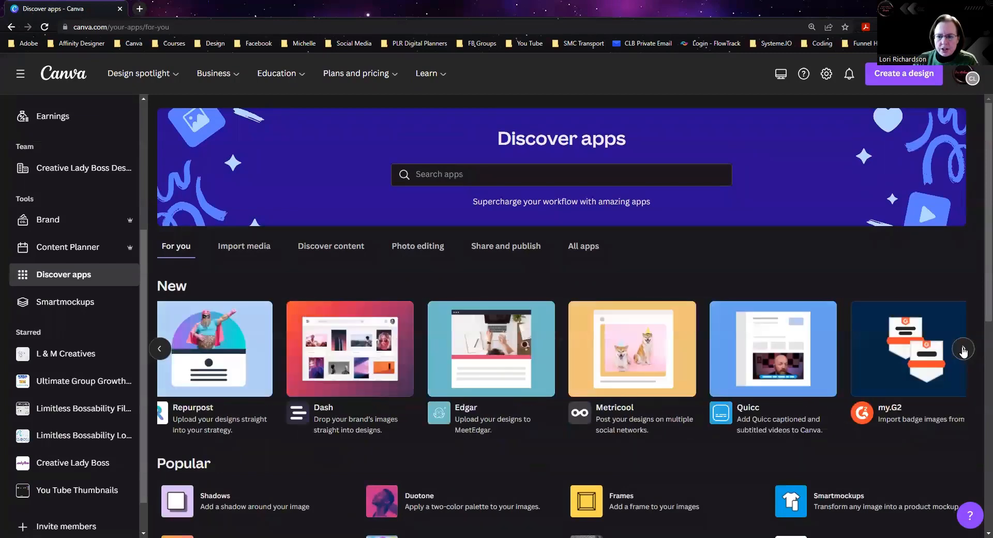
left_click(964, 351)
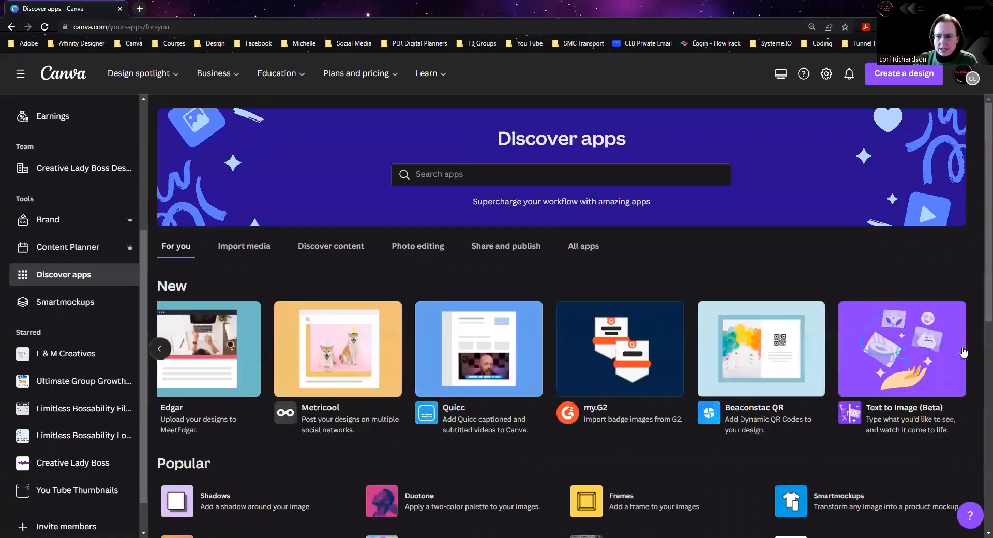
left_click(901, 412)
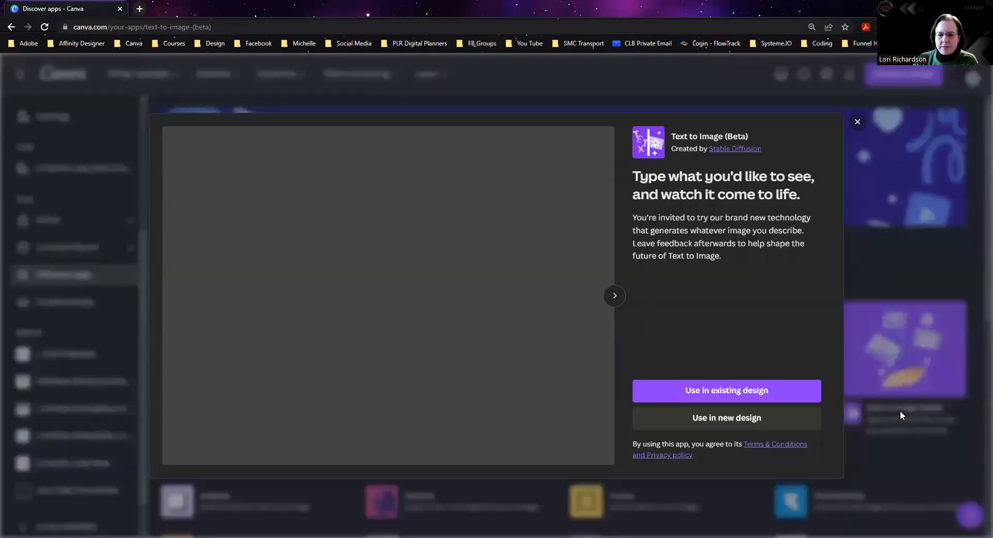
left_click(713, 420)
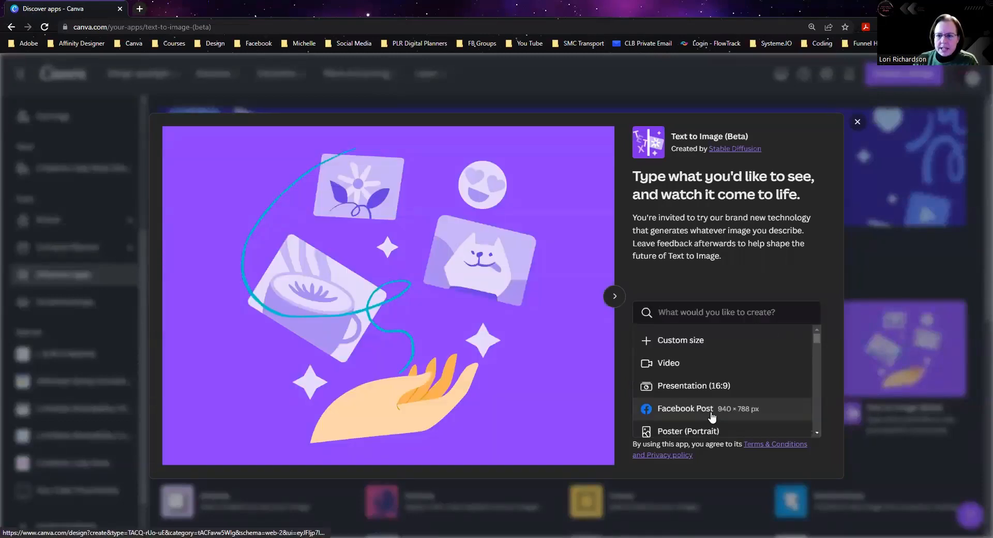
left_click(675, 409)
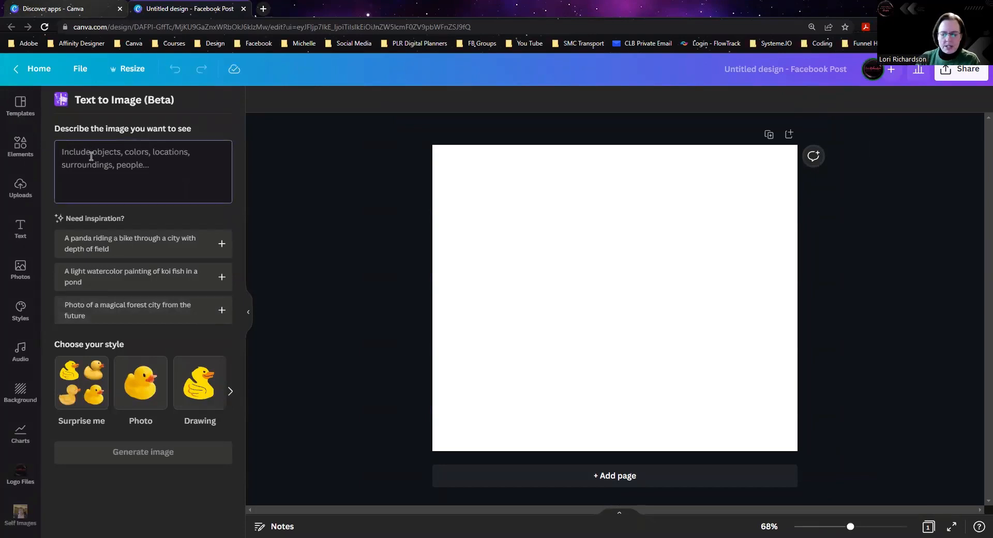
Generate images from the prompt "dolphin in water" in the 3D style.
type("dolphin in water")
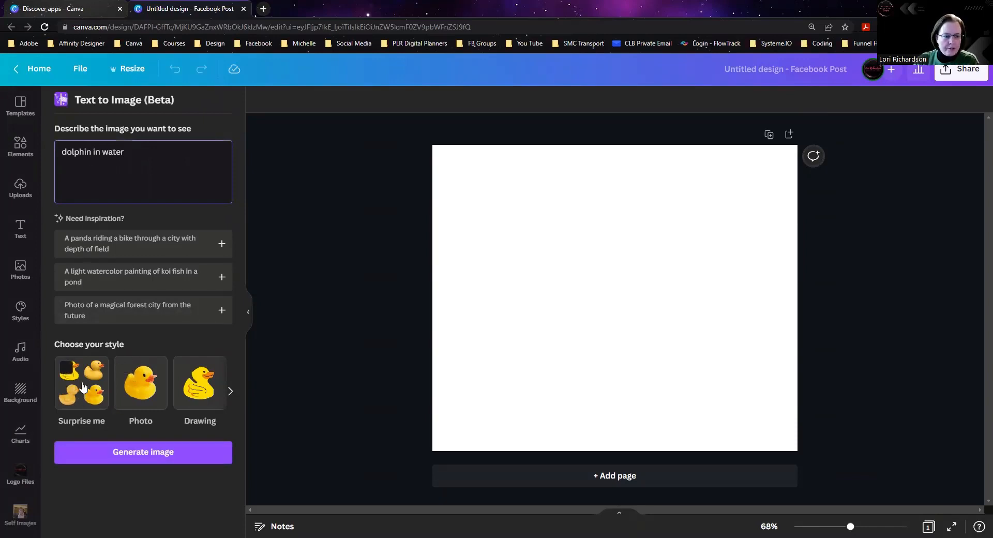
left_click(231, 393)
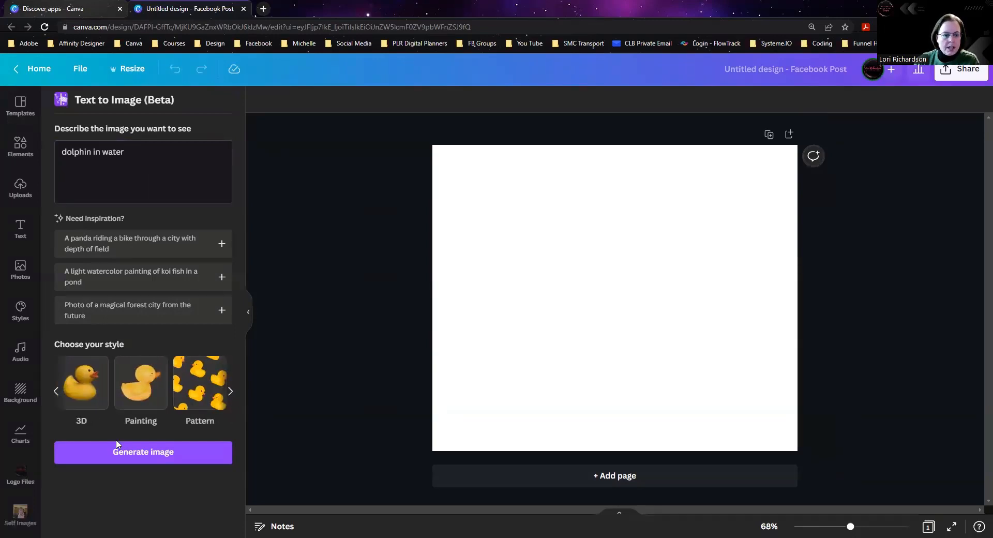
left_click(230, 392)
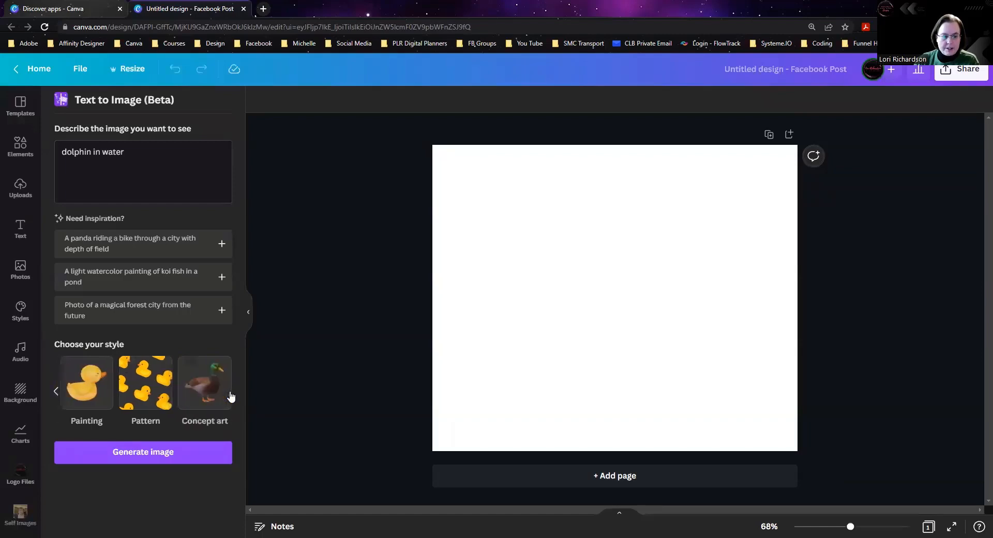
left_click(56, 392)
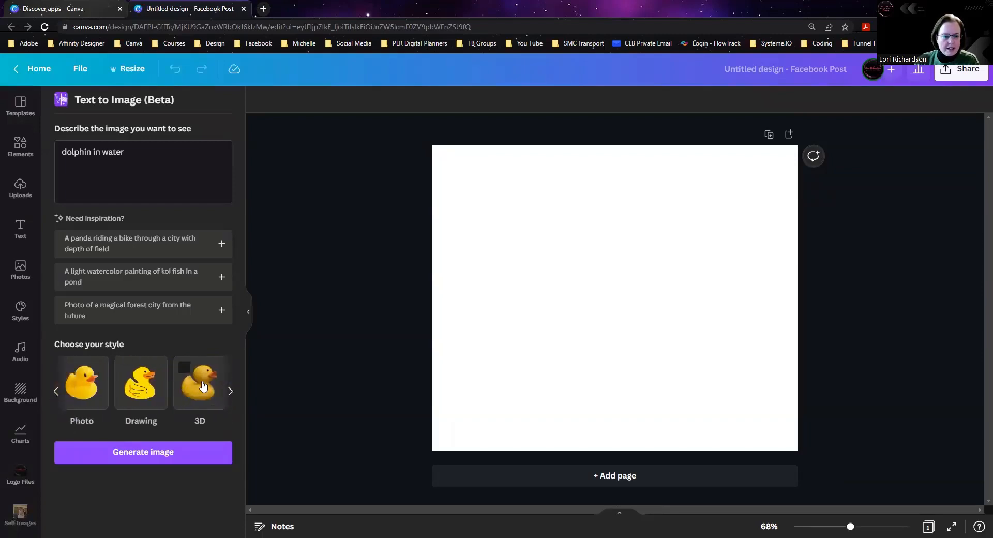
left_click(202, 387)
left_click(141, 453)
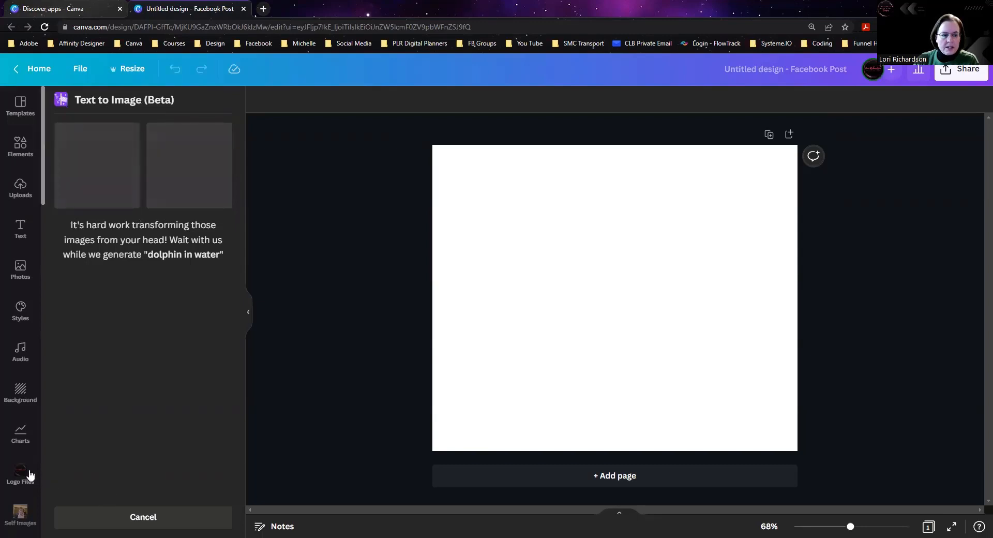
scroll(17, 401, "down", 4)
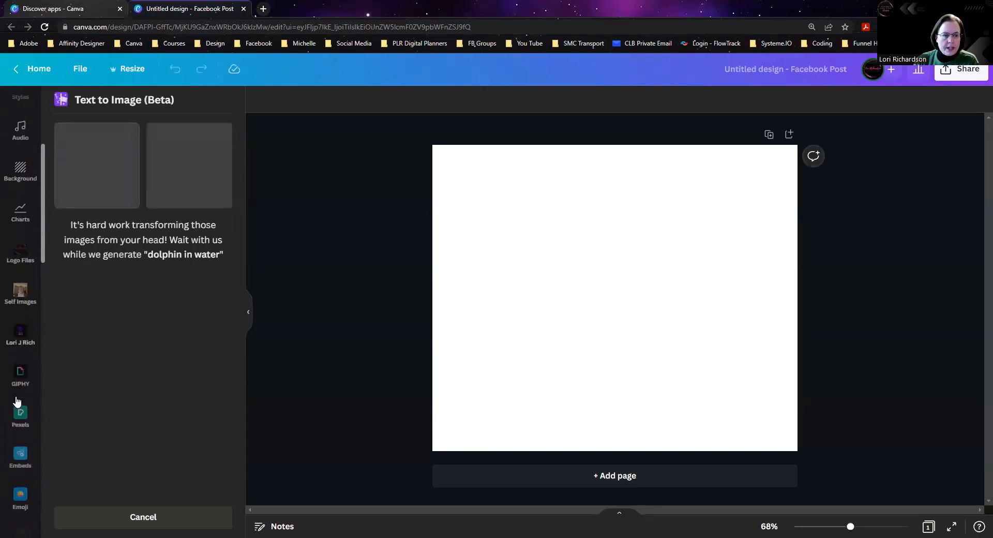
scroll(17, 401, "down", 2)
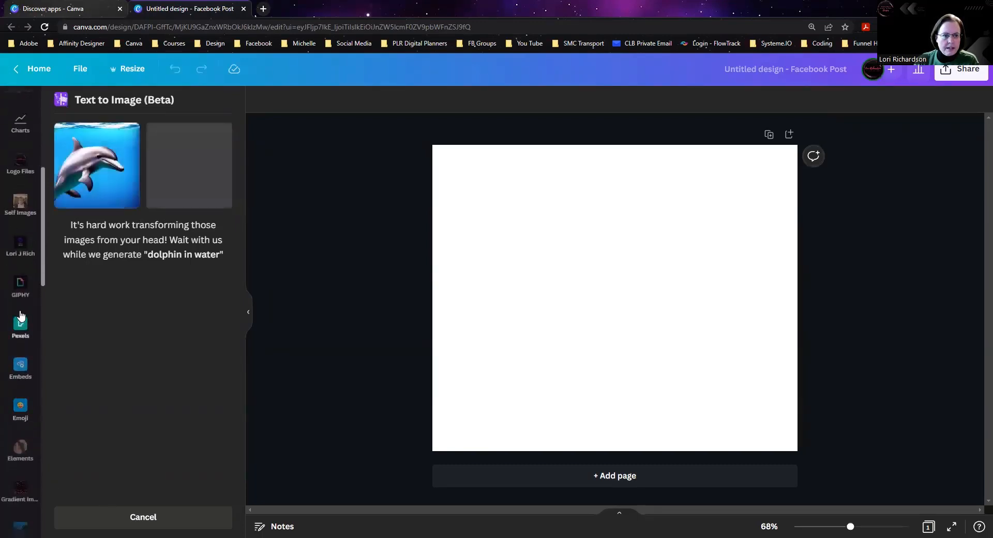
scroll(21, 315, "down", 5)
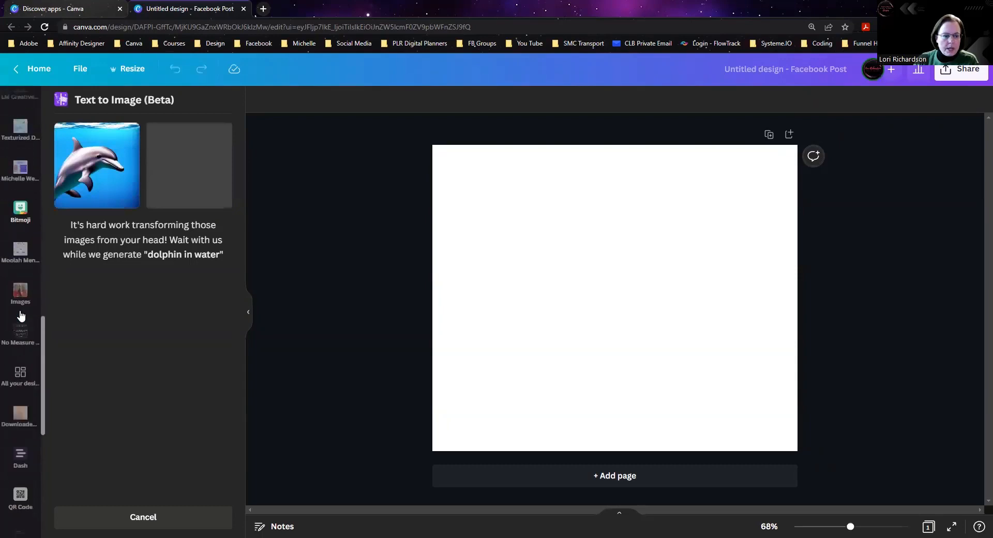
scroll(21, 314, "down", 5)
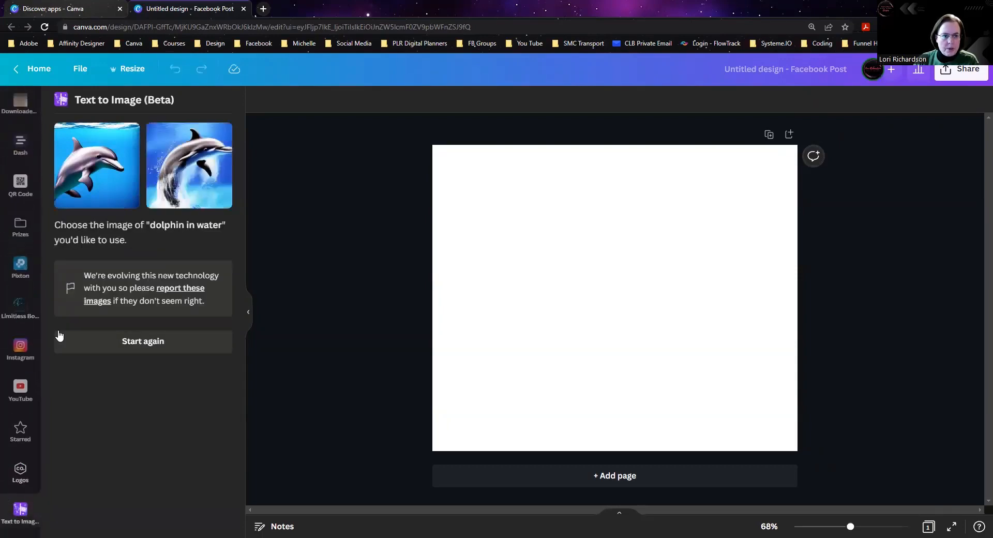
Add the generated leaping dolphin image to the page and place it in the page's upper-left corner.
left_click(179, 177)
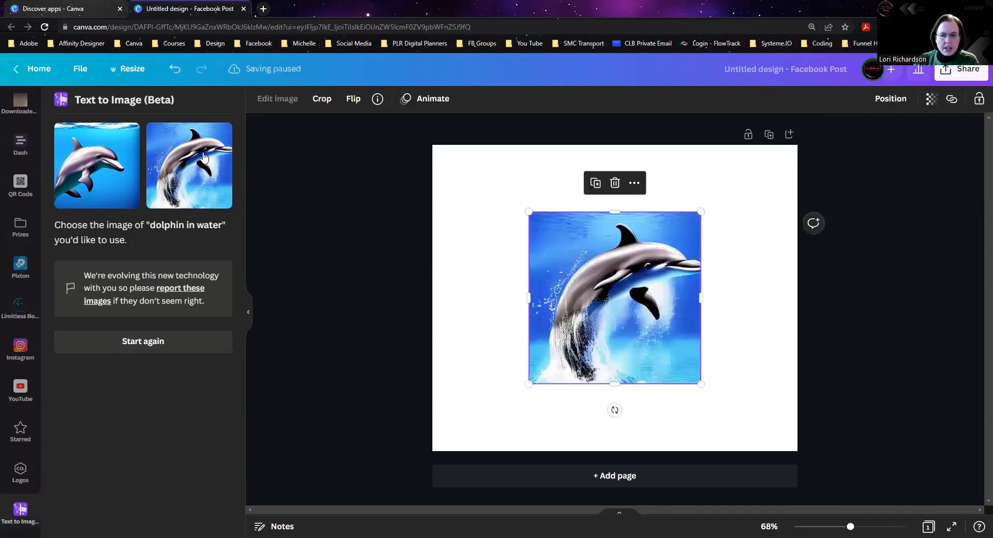
left_click_drag(616, 280, 520, 214)
Try enlarging and slightly widening the leaping dolphin image, and undo both size changes.
left_click_drag(604, 316, 709, 375)
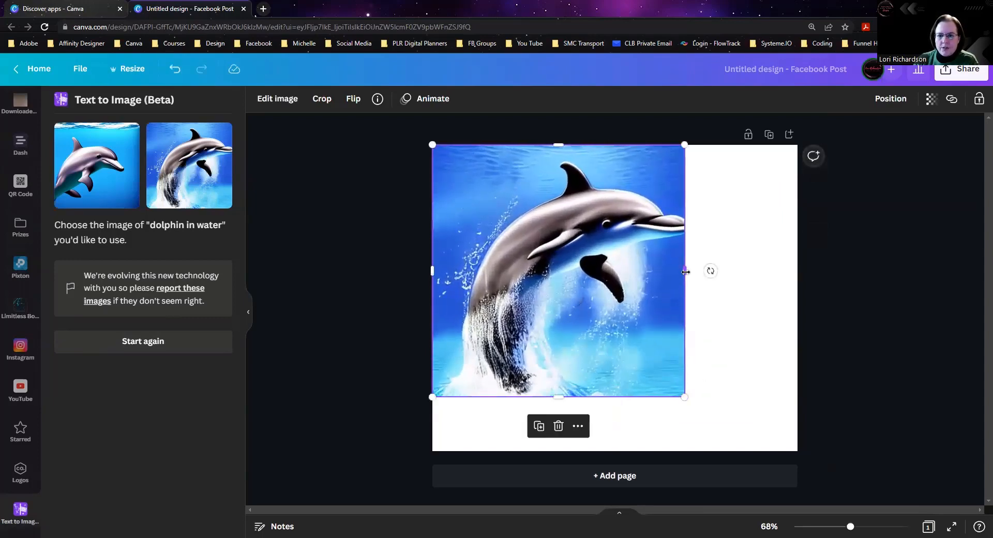
mouse_move(685, 271)
left_mouse_down()
mouse_move(728, 271)
mouse_move(662, 271)
mouse_move(693, 271)
left_mouse_up()
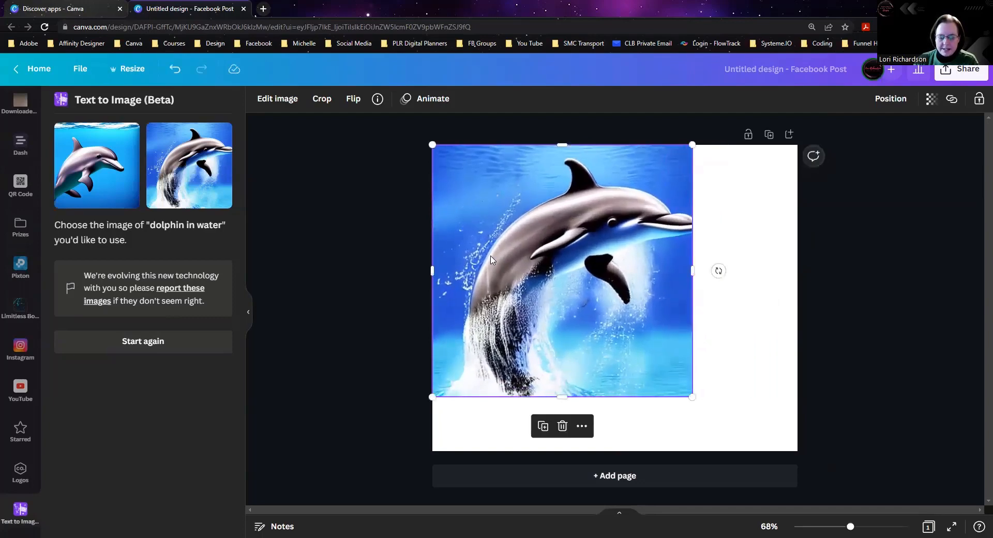
key("ctrl+z")
key("ctrl+z")
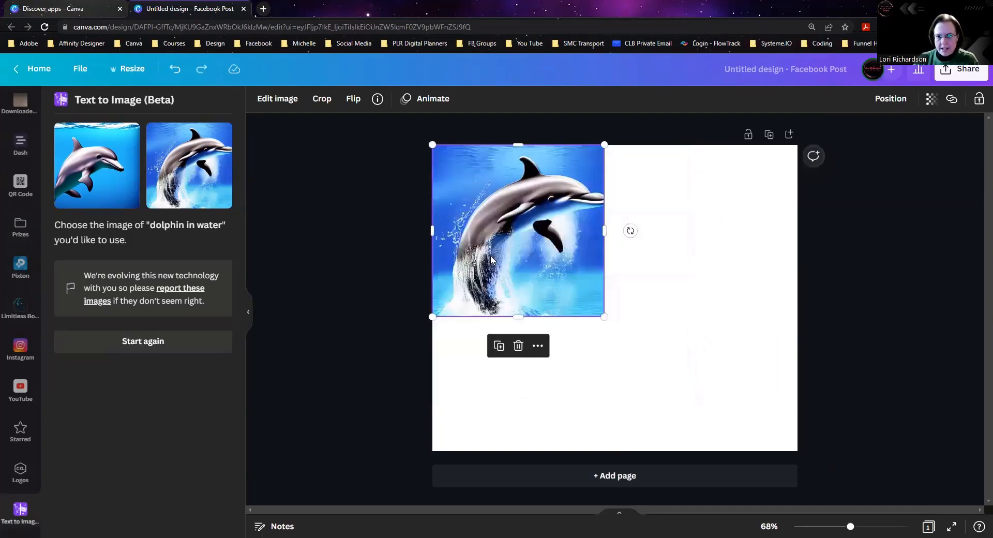
Add the generated underwater dolphin image to the page and place it to the right of the leaping dolphin.
left_click(80, 171)
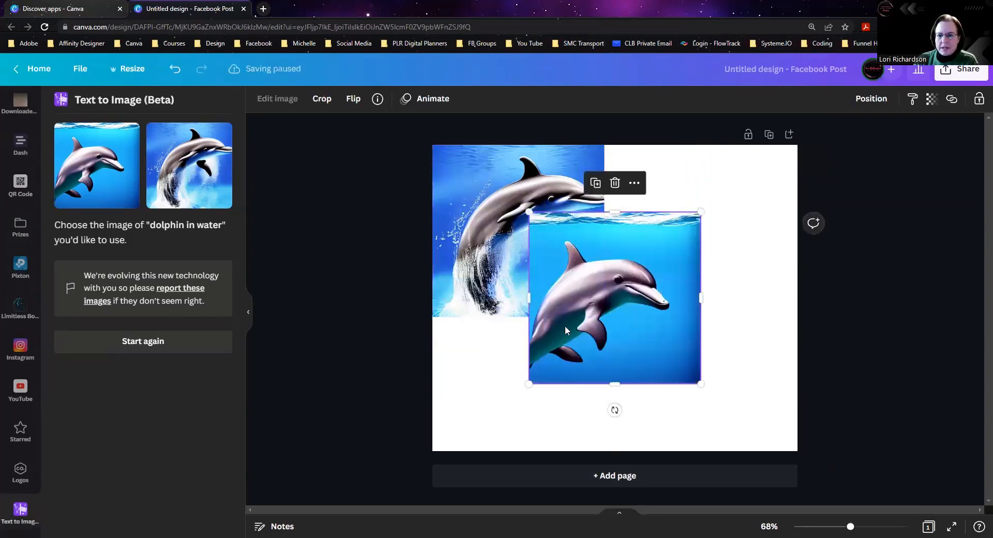
left_click_drag(582, 326, 668, 268)
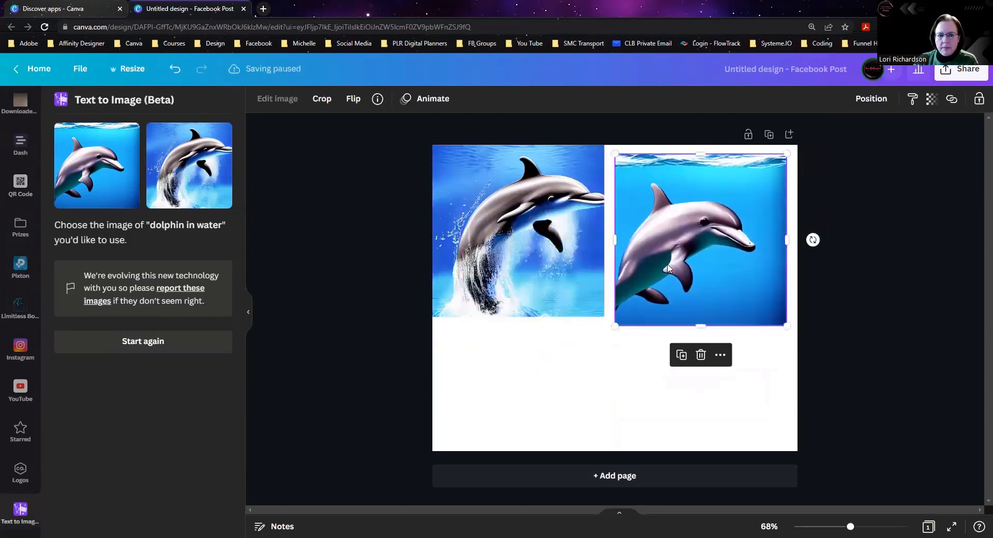
Start a new generation with the Surprise me style and the prompt "flowers in a field".
left_click(139, 348)
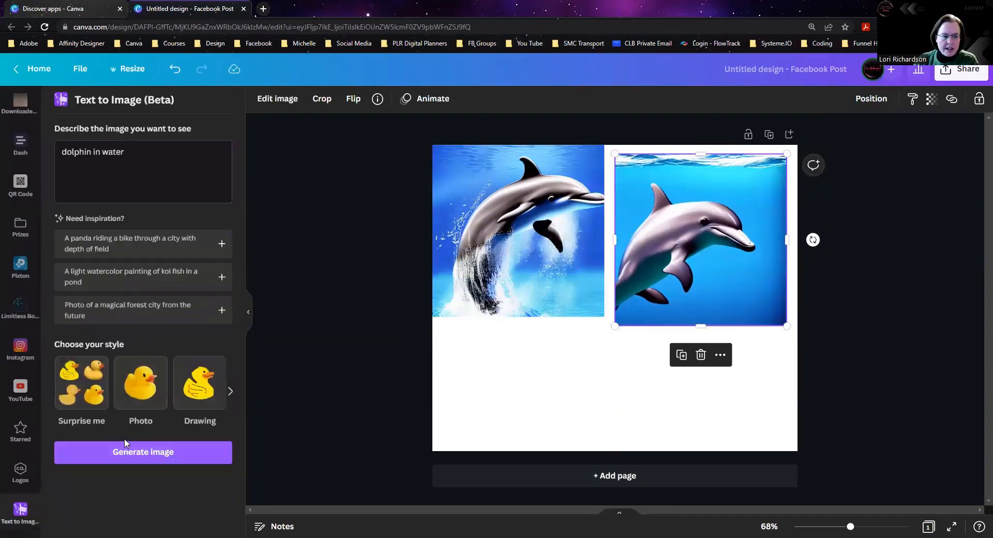
left_click(68, 372)
left_click_drag(142, 145, 75, 148)
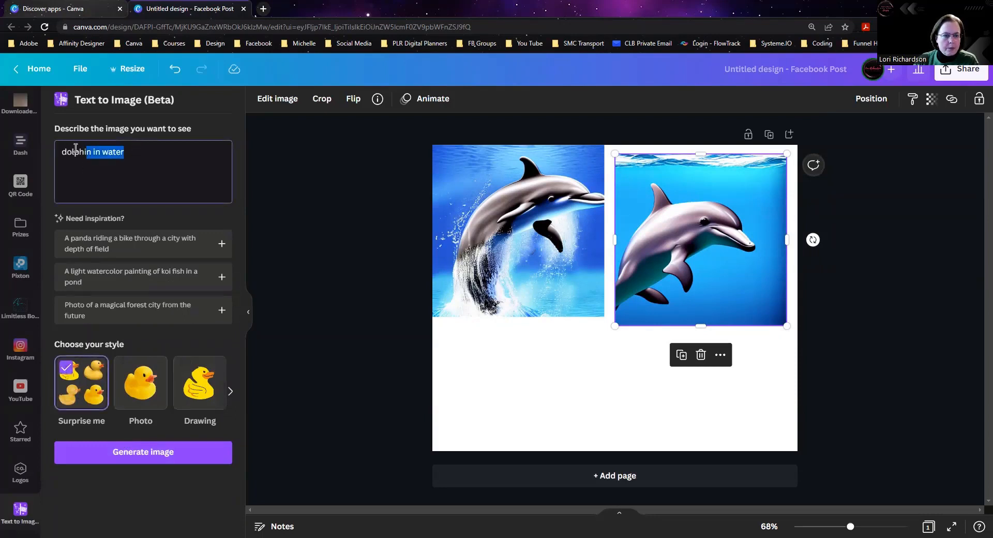
type("fl")
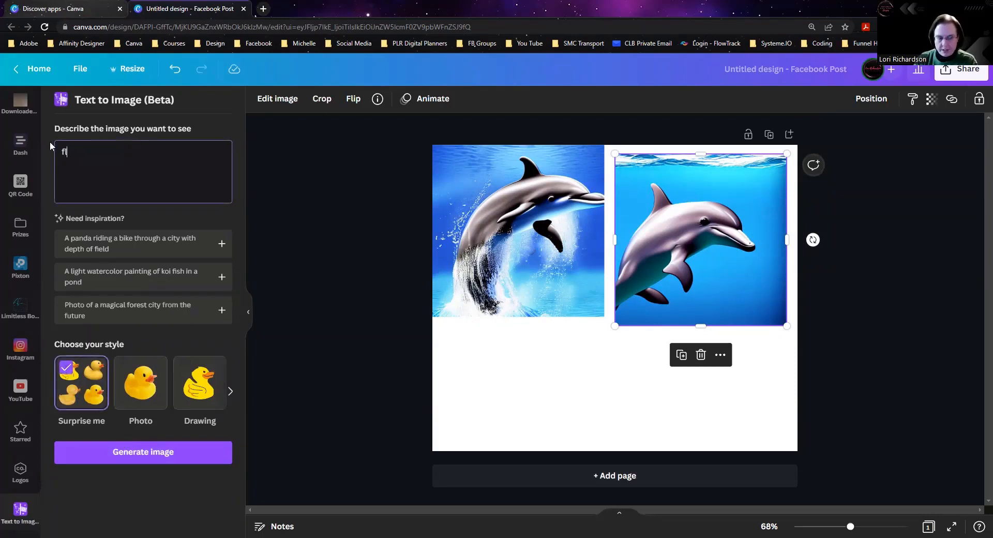
type("owers in a field")
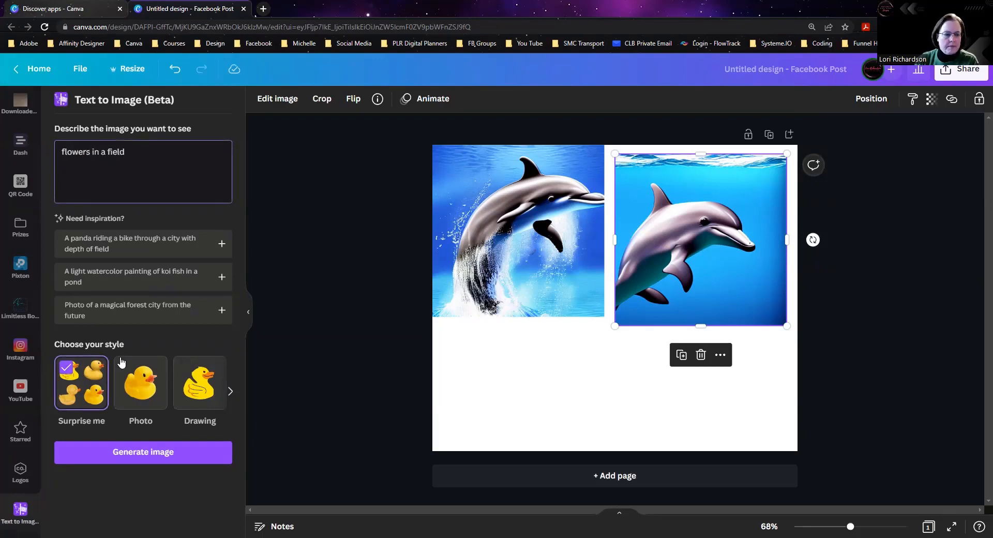
left_click(159, 452)
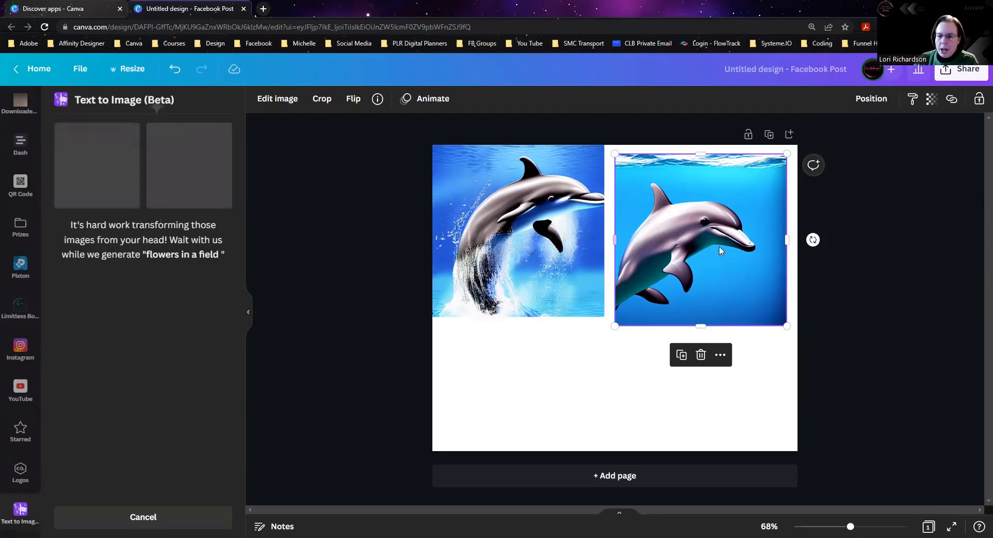
Move the underwater dolphin image into the page's upper-right corner and shrink it slightly.
mouse_move(747, 247)
left_mouse_down()
mouse_move(746, 233)
mouse_move(760, 234)
mouse_move(745, 234)
mouse_move(756, 233)
left_mouse_up()
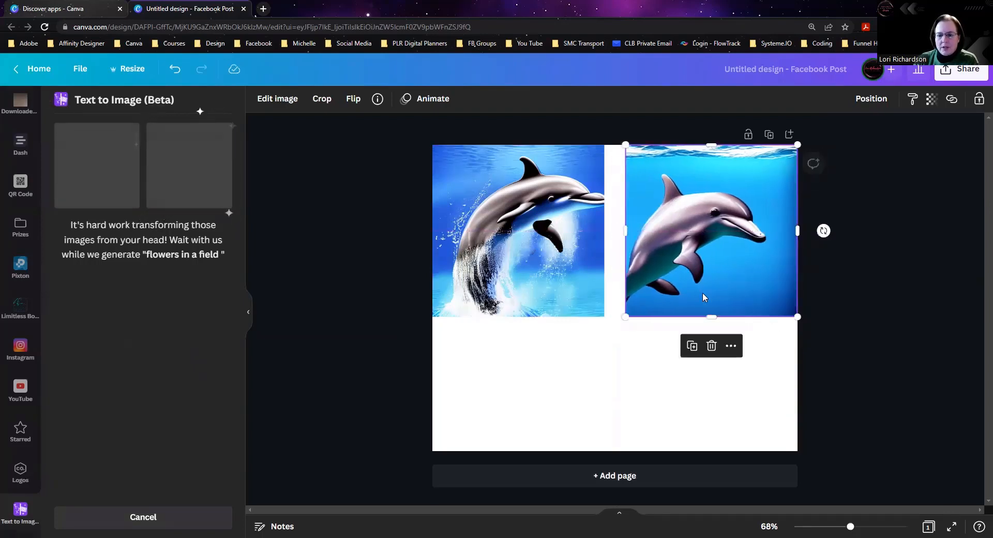
mouse_move(628, 324)
left_mouse_down()
mouse_move(603, 346)
mouse_move(594, 372)
mouse_move(603, 337)
mouse_move(638, 311)
left_mouse_up()
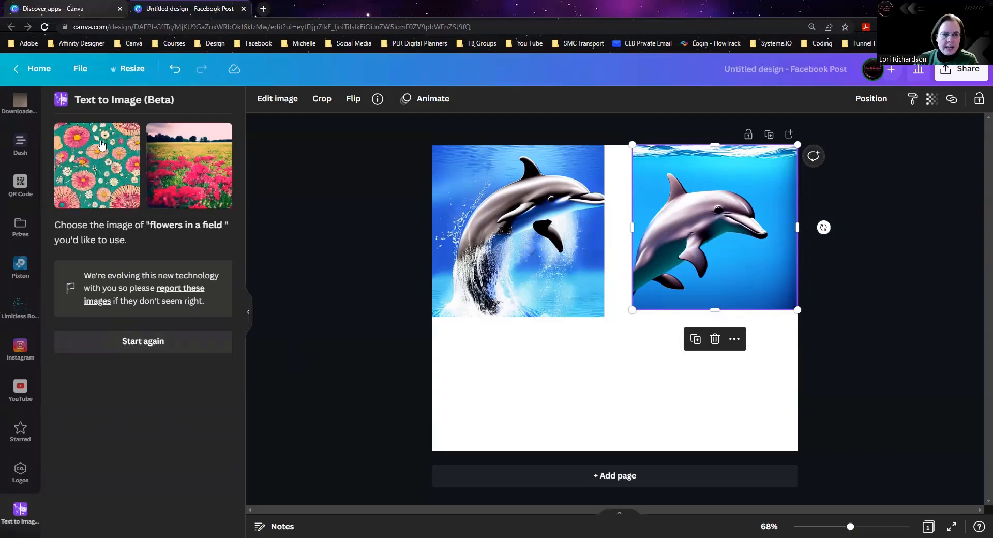
Add both generated flower images and place them side by side in the lower half of the page, with the pattern on the left.
left_click(95, 177)
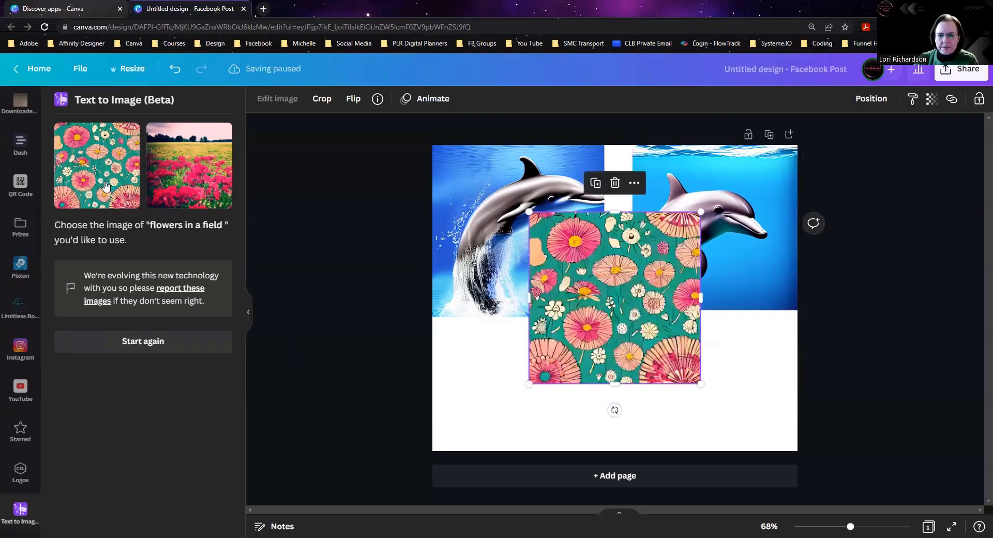
left_click_drag(612, 289, 526, 340)
left_click(176, 178)
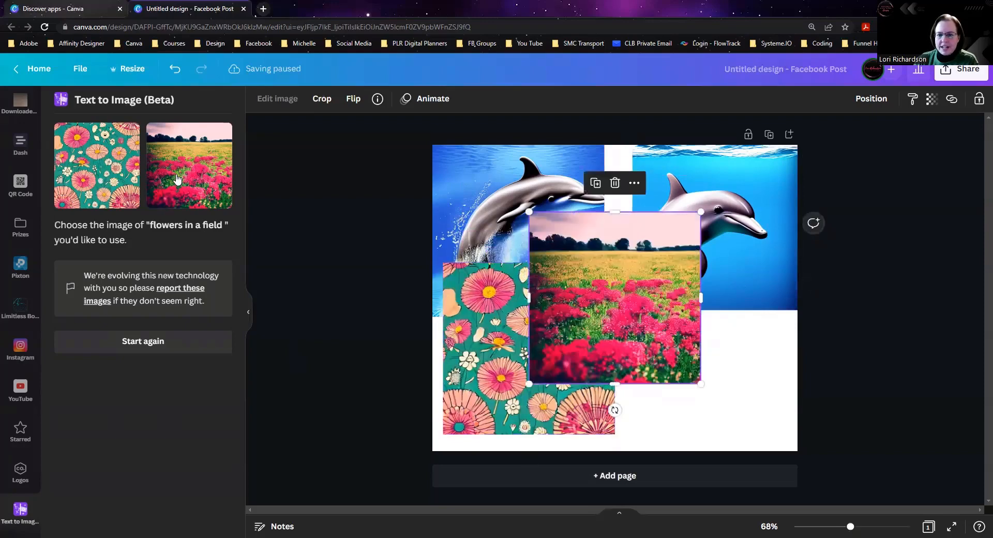
left_click_drag(627, 321, 706, 357)
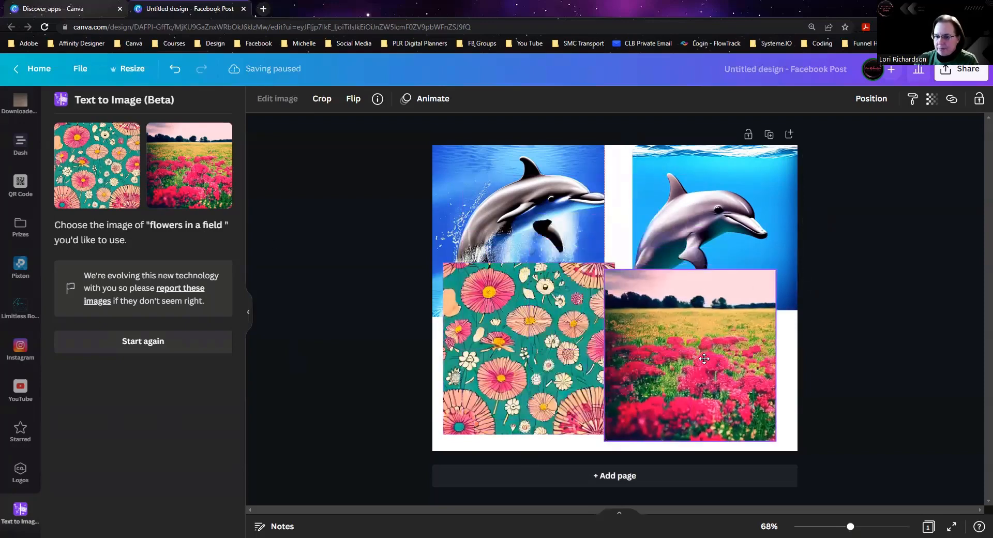
Add a blank second page and generate images from the prompt "flowers" with the Pattern style.
left_click(137, 351)
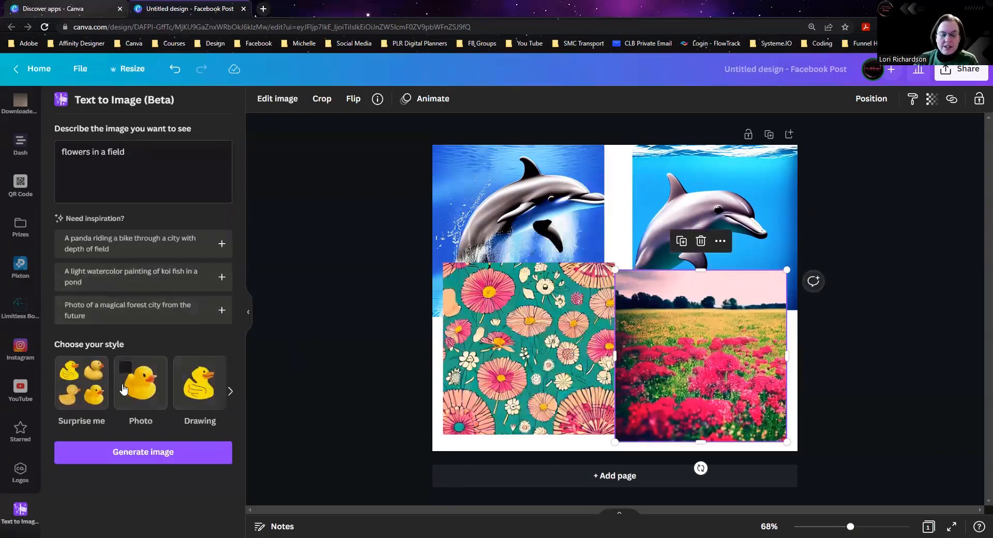
left_click(230, 393)
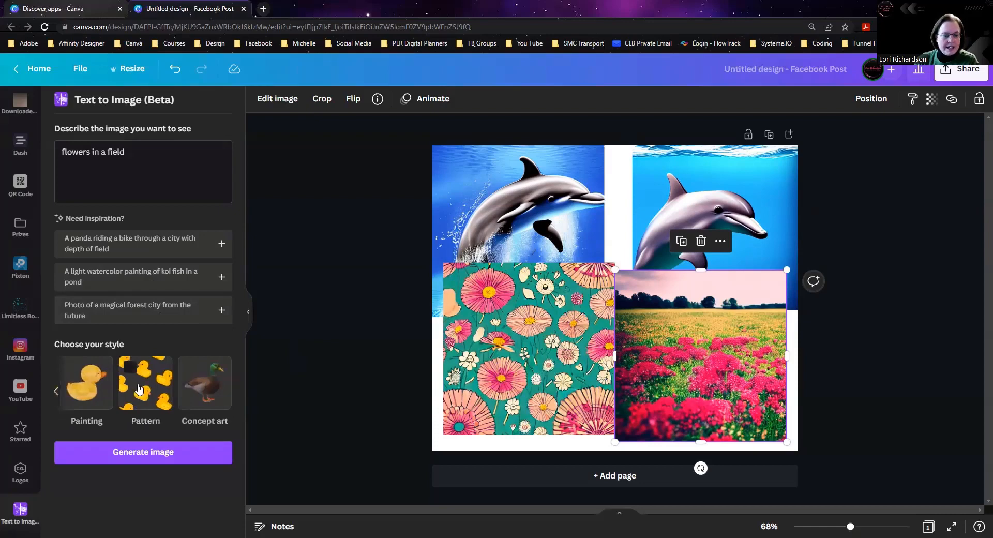
left_click(139, 389)
left_click_drag(141, 151, 36, 156)
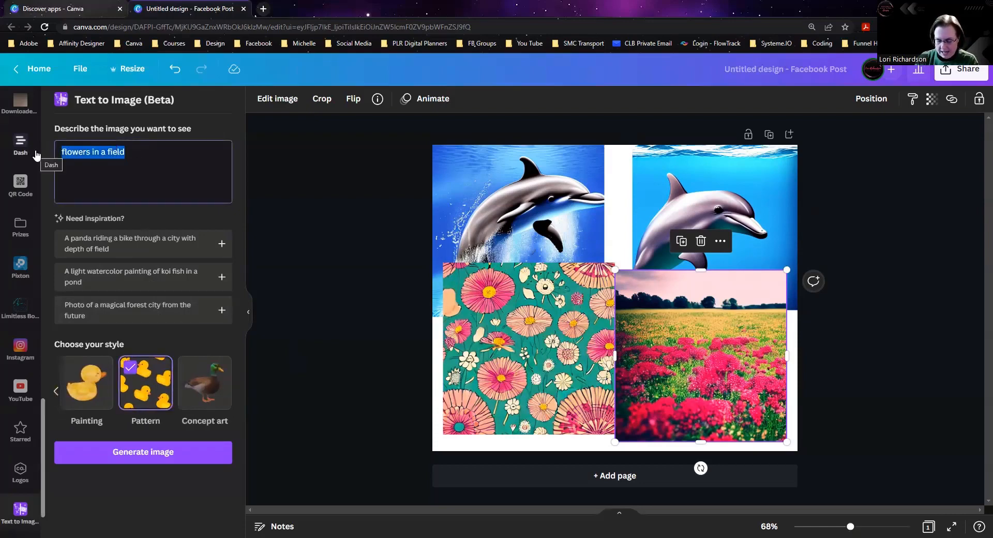
type("flowers")
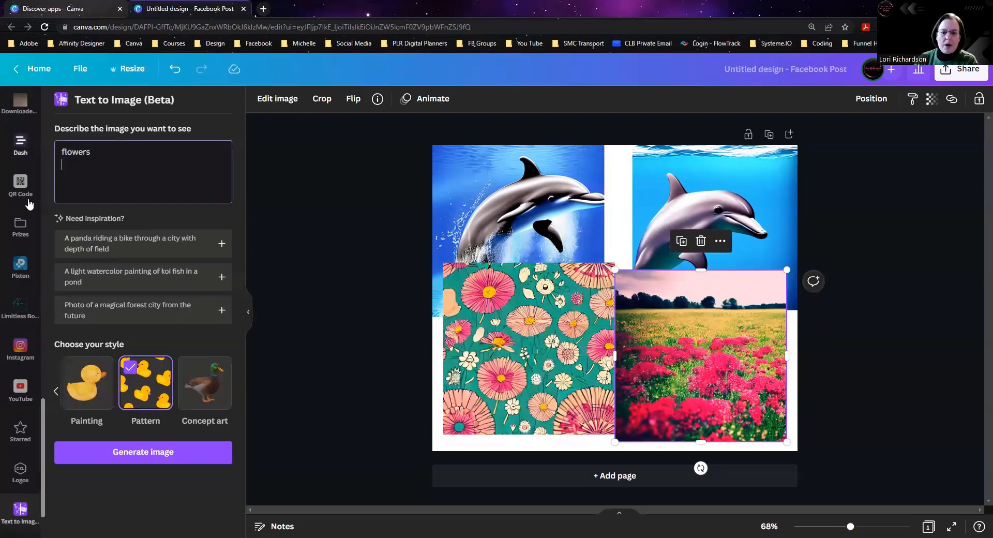
left_click(514, 485)
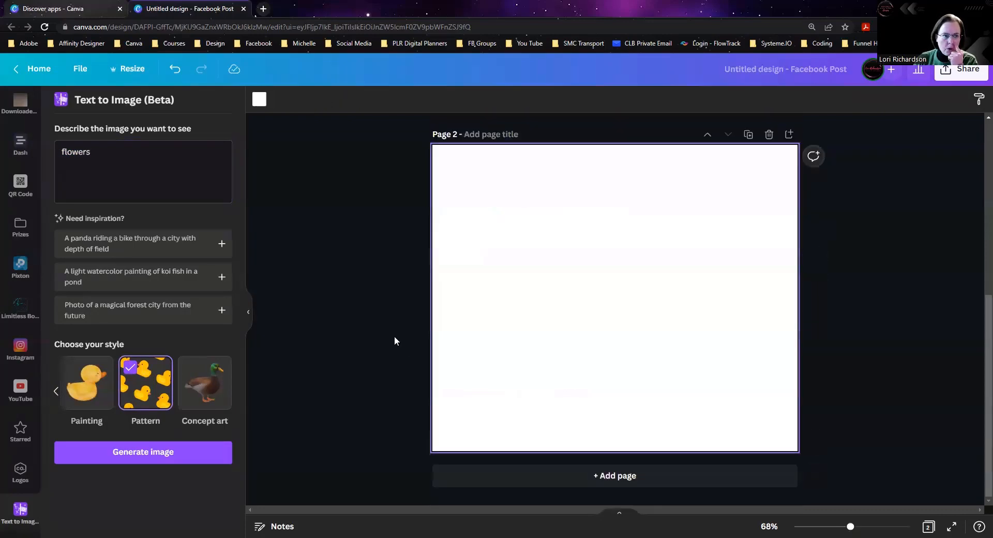
left_click(154, 451)
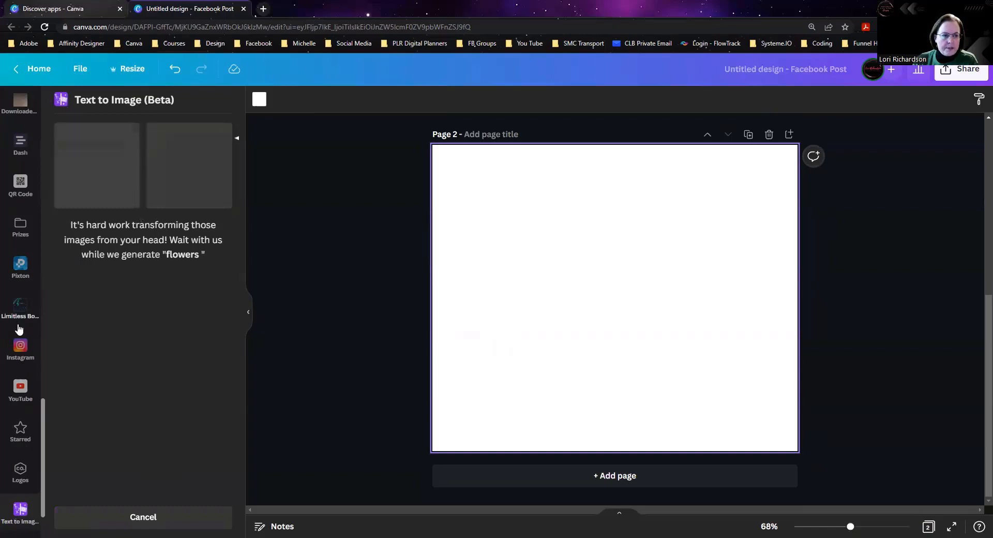
Try the generated dark green flower pattern as page 2's background and delete it from the page.
scroll(19, 329, "up", 8)
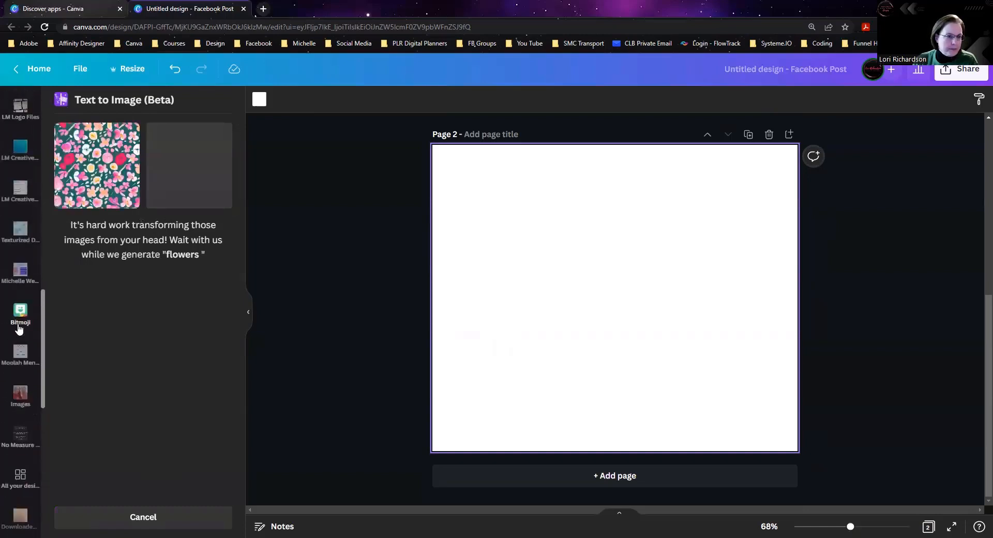
scroll(20, 330, "up", 5)
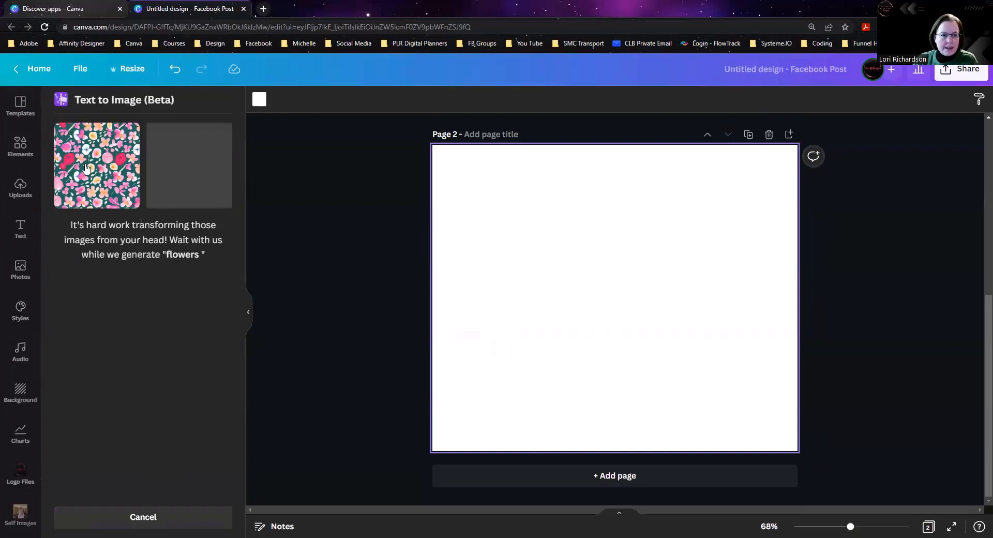
left_click(86, 169)
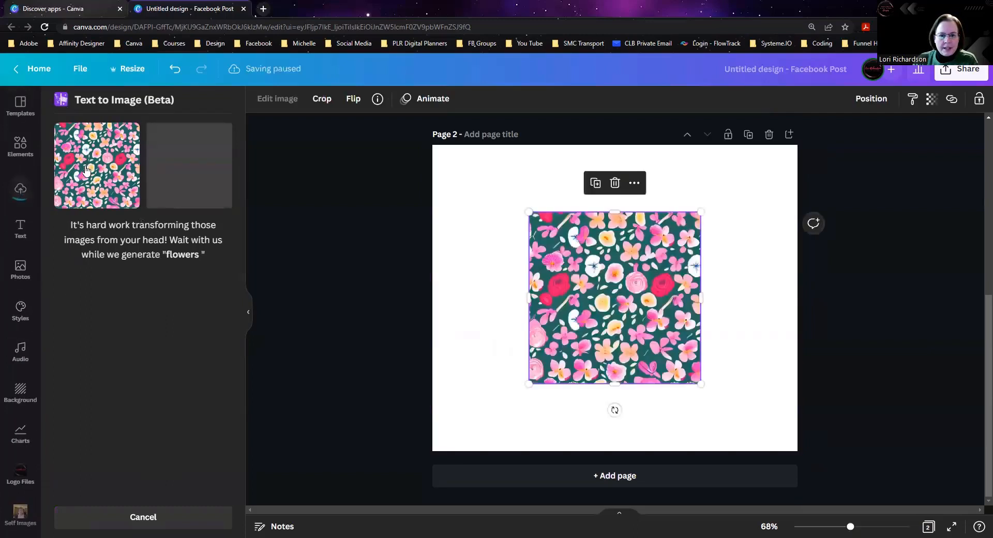
right_click(599, 292)
left_click(665, 462)
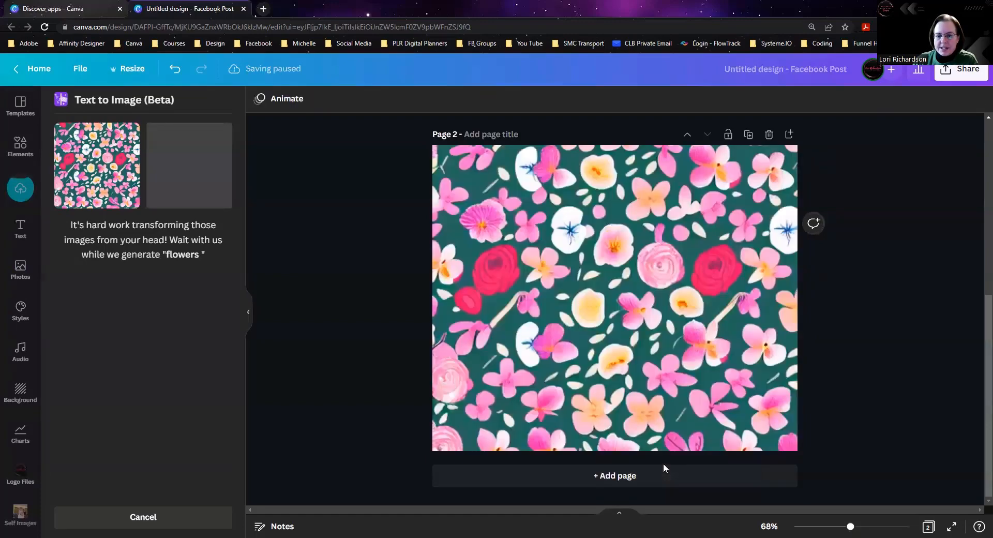
left_click(645, 379)
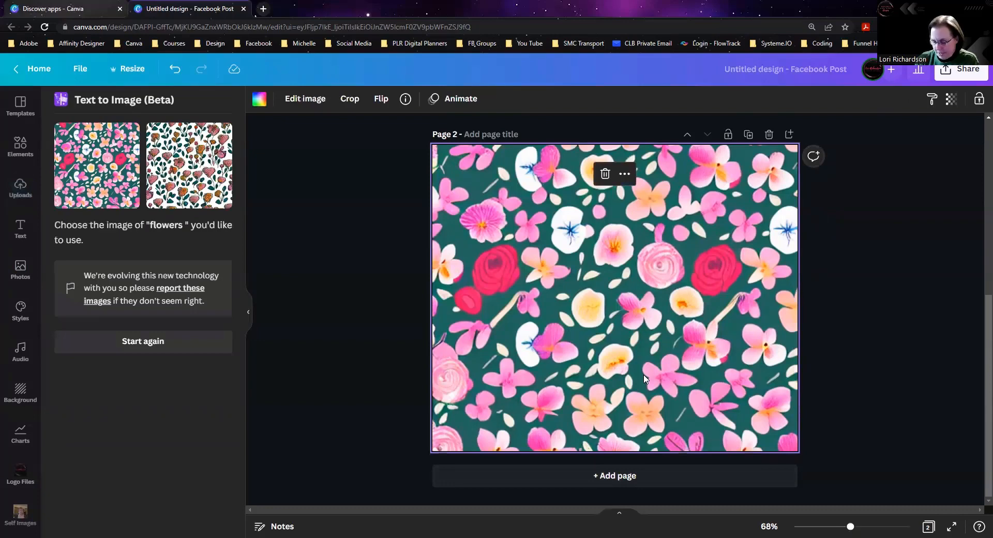
key("Delete")
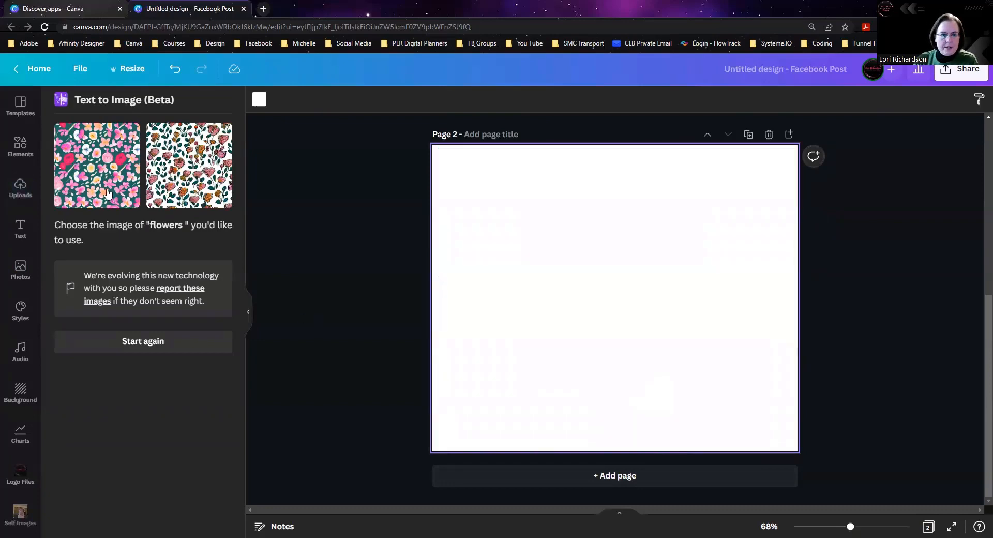
Add the white flower pattern to page 2, try it as the background, and detach it as a movable image at the page's left edge.
left_click(190, 171)
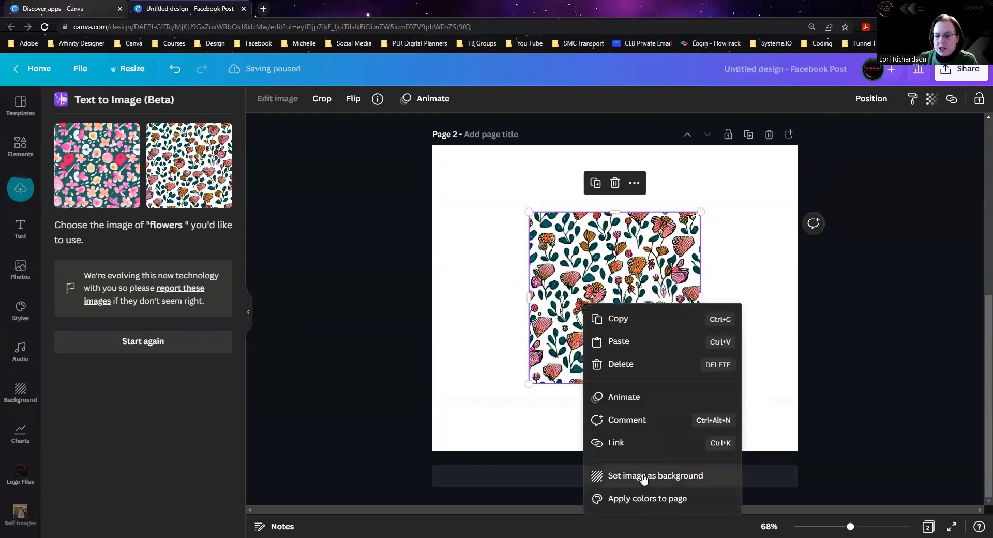
left_click(641, 475)
right_click(629, 418)
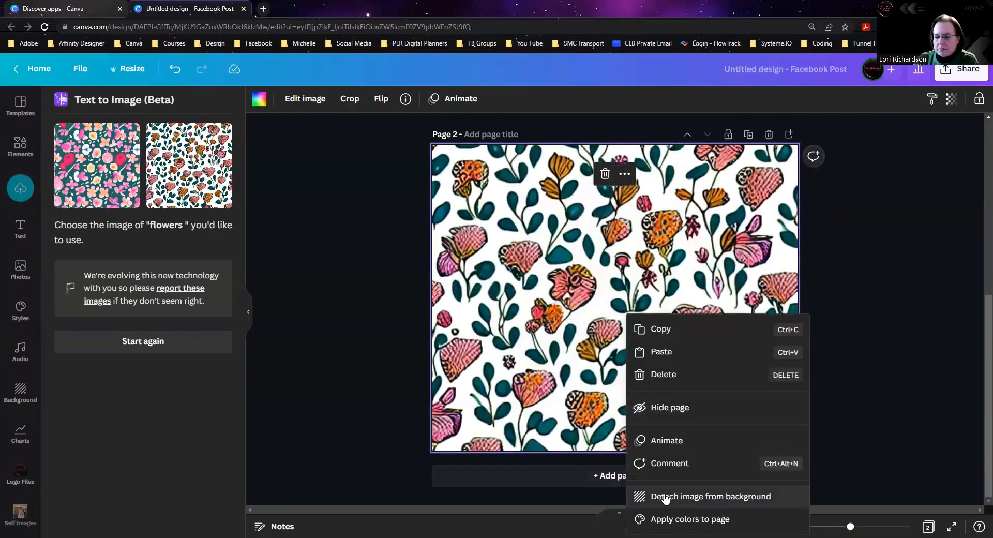
left_click(660, 496)
left_click_drag(705, 392, 645, 379)
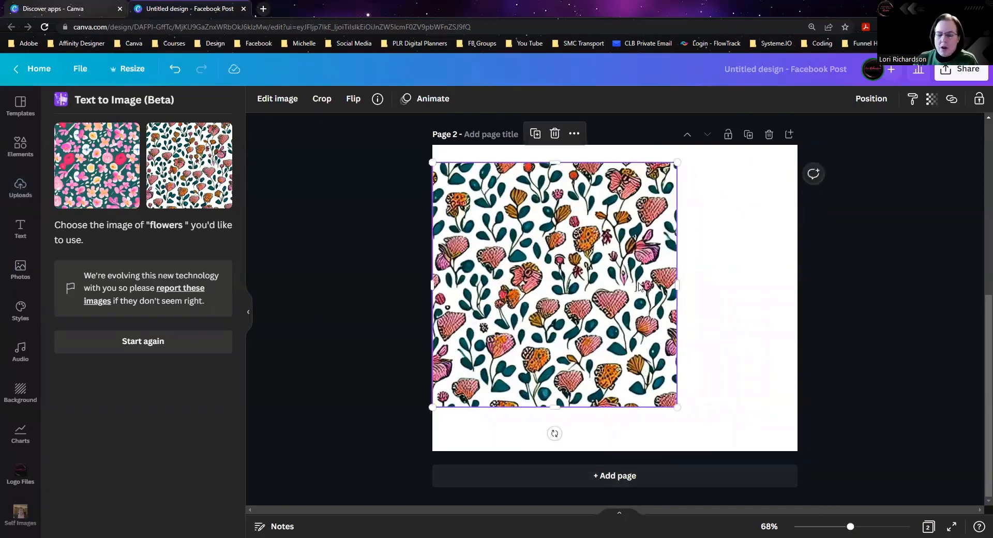
Search the elements for "frame" and add the wide, ragged brush-stroke frame to page 2.
left_click(20, 146)
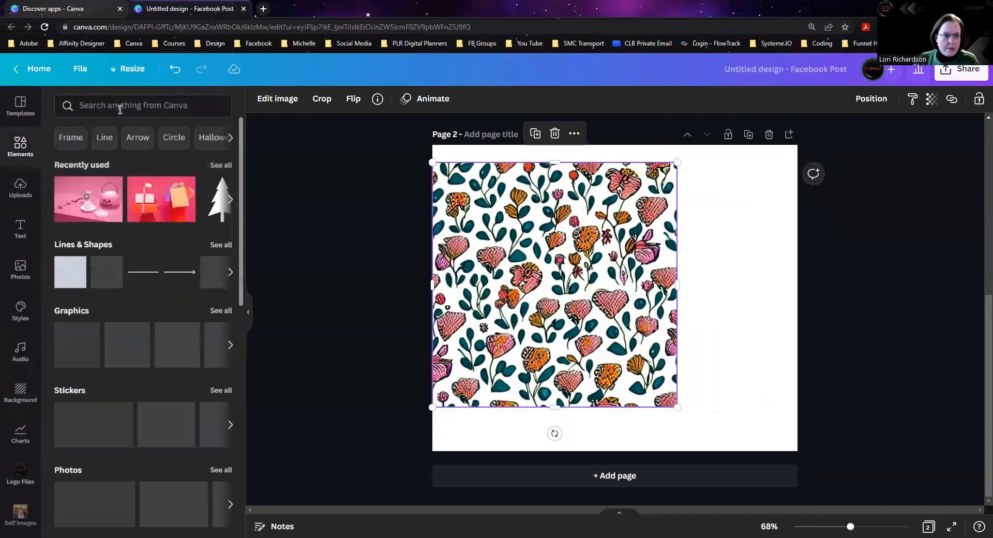
left_click(120, 106)
type("fame")
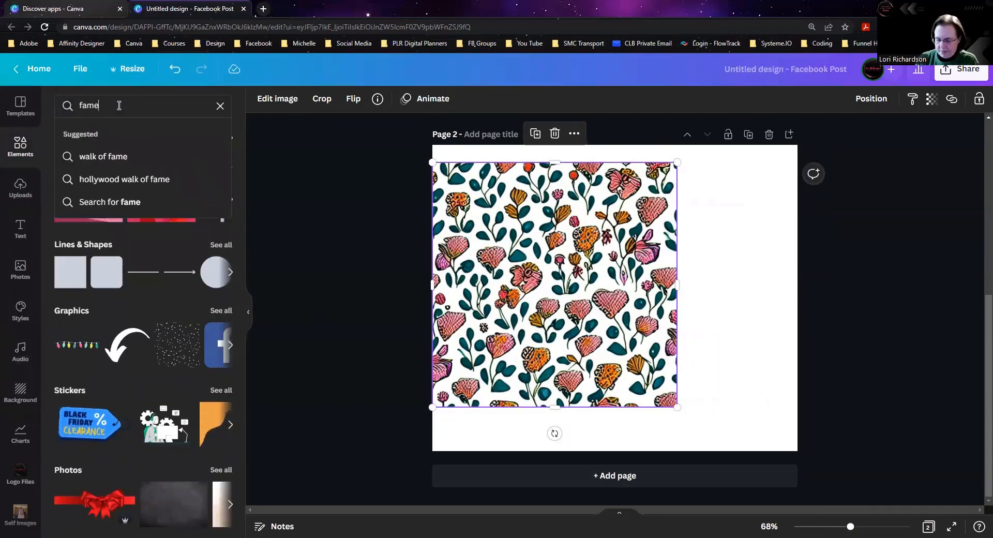
key("BackSpace")
key("BackSpace")
key("BackSpace")
type("rame")
key("Return")
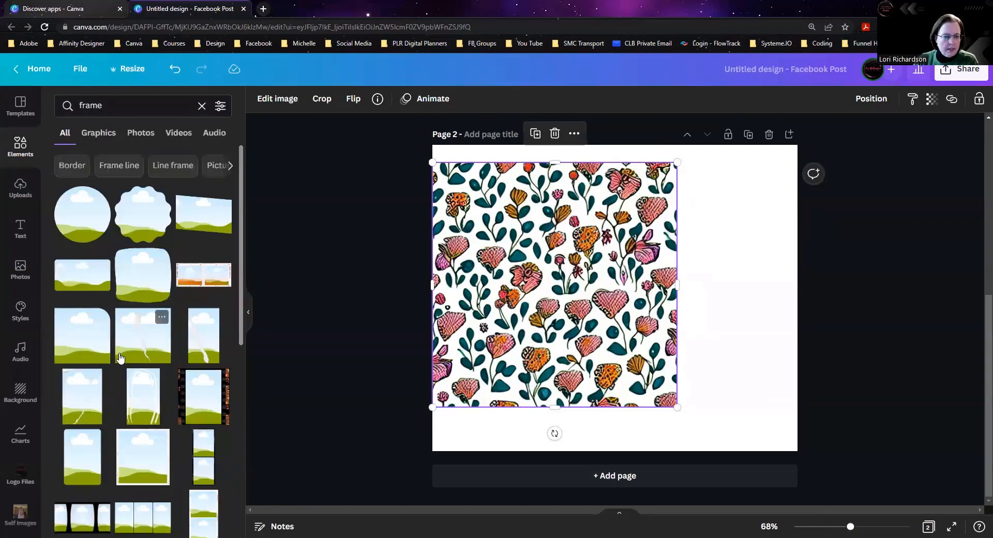
scroll(117, 354, "down", 15)
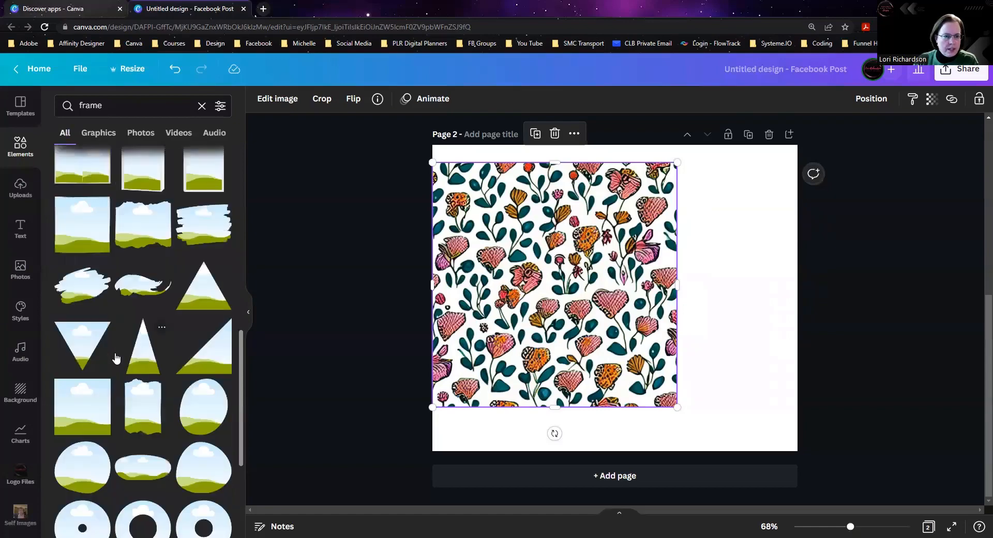
left_click(204, 224)
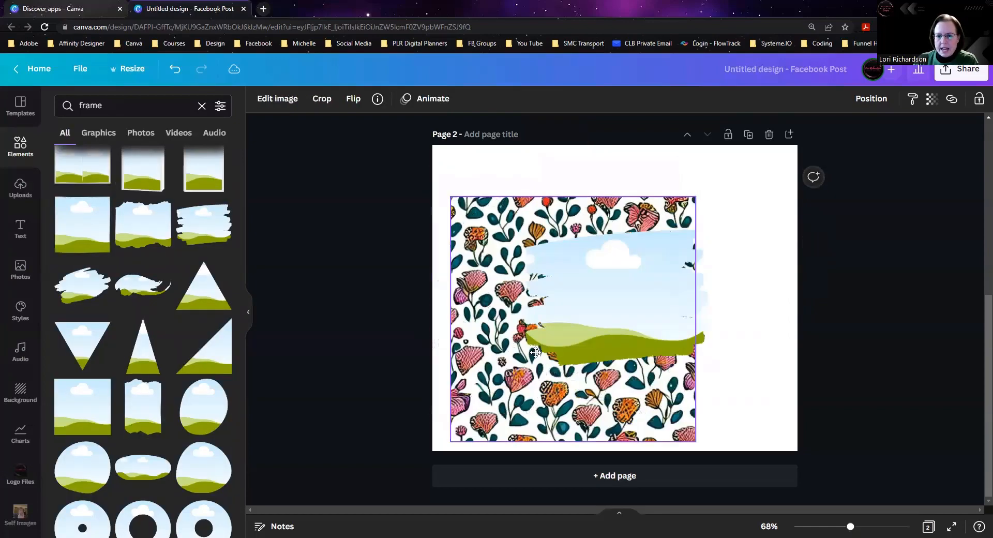
Fill the brush-stroke frame with the white flower pattern and set page 2's background color to black.
left_click_drag(465, 317, 574, 317)
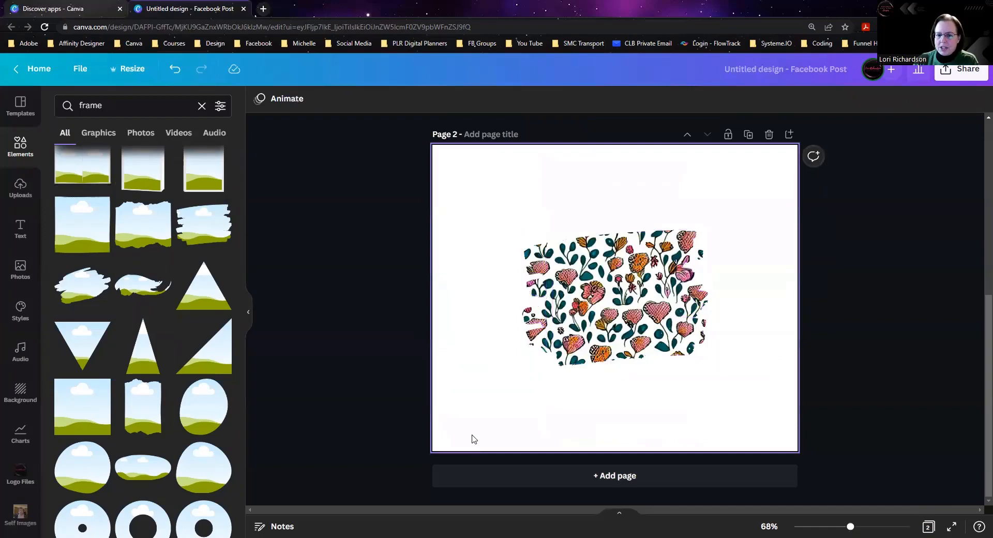
left_click(472, 273)
left_click(260, 98)
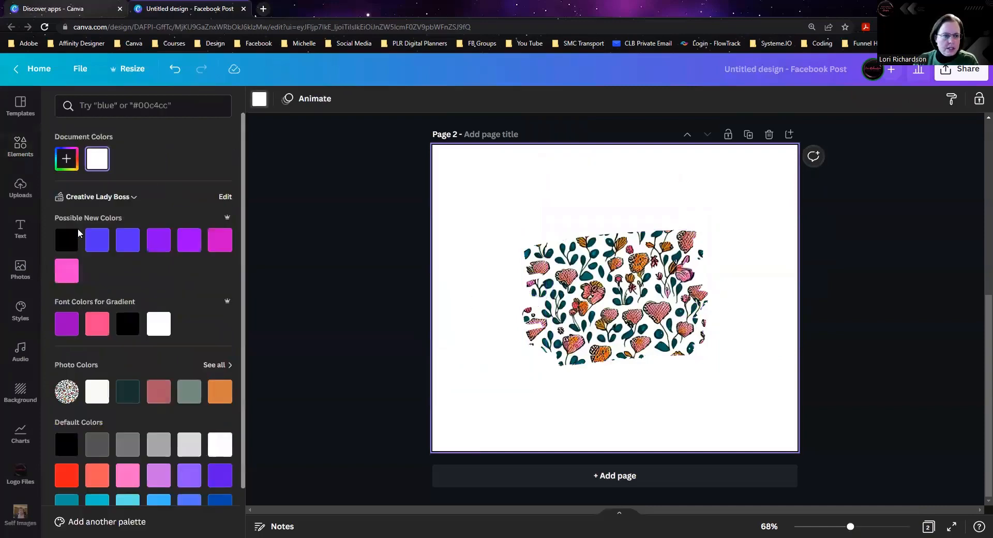
left_click(74, 244)
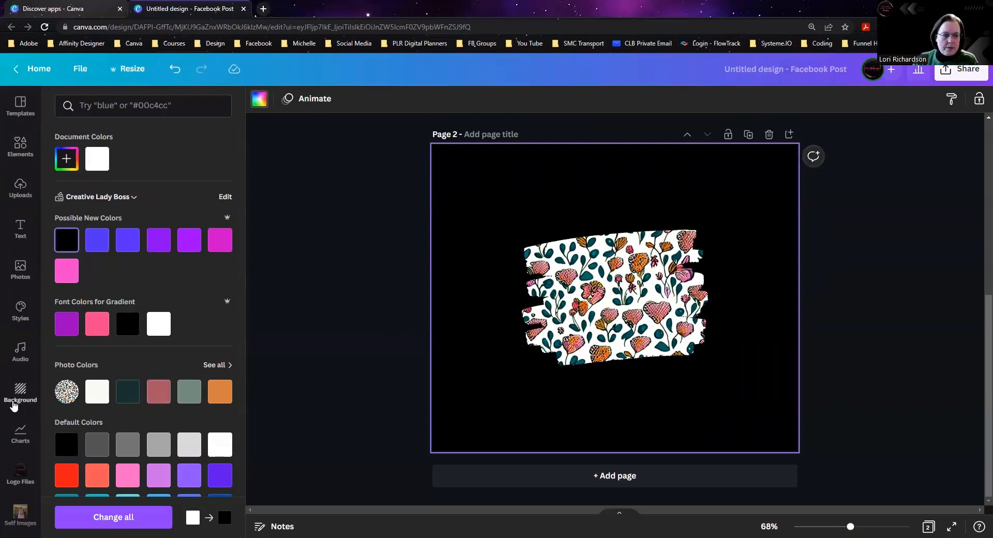
Reopen the Text to Image app to view the generated "flowers" images.
scroll(13, 402, "down", 6)
scroll(14, 406, "down", 6)
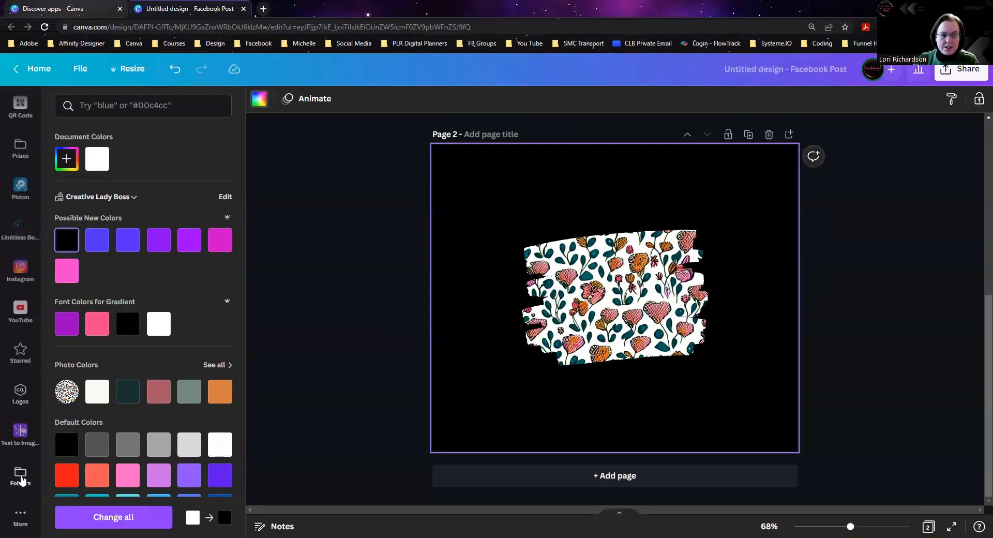
left_click(20, 432)
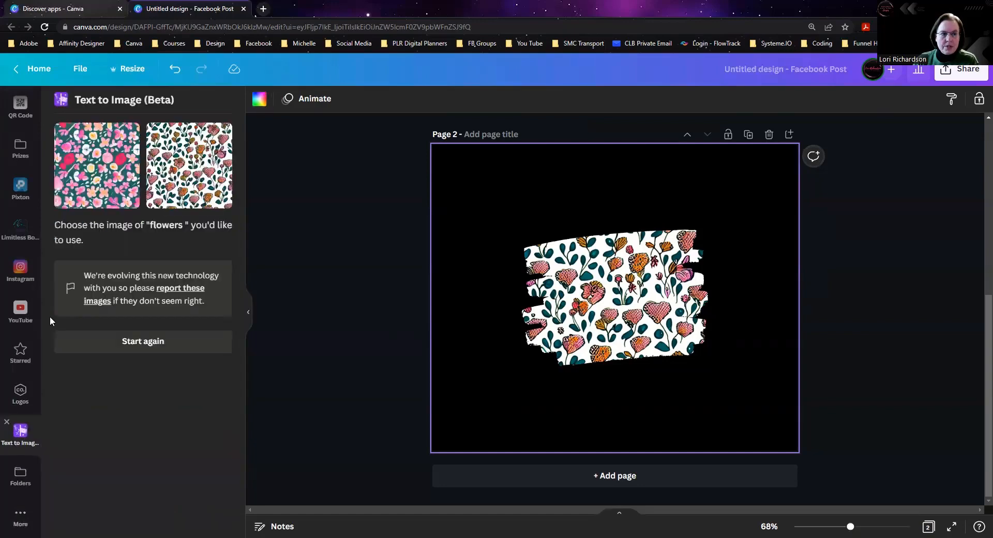
Return to the Discover apps page, close the Text to Image details, and open the Frames app in a new Facebook Post design.
left_click(57, 9)
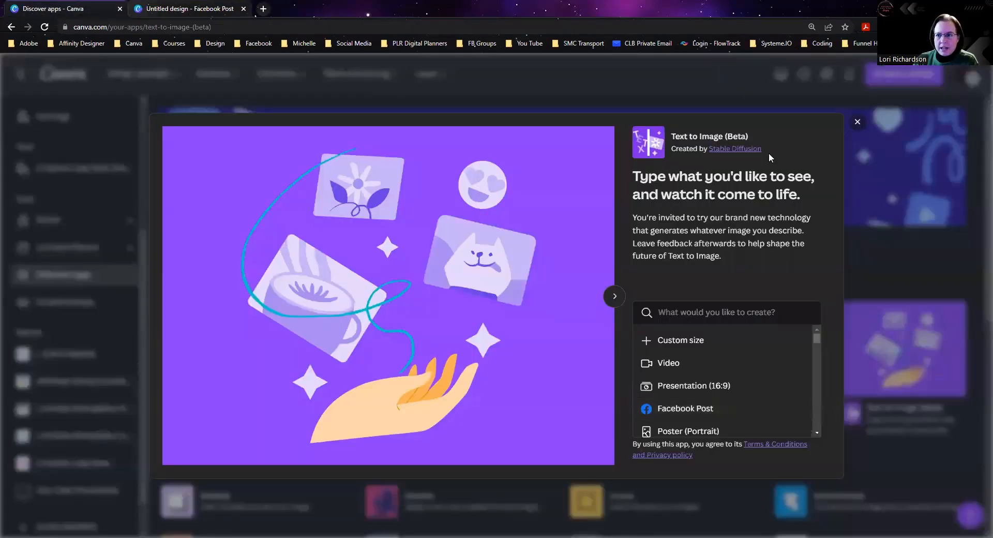
left_click(857, 124)
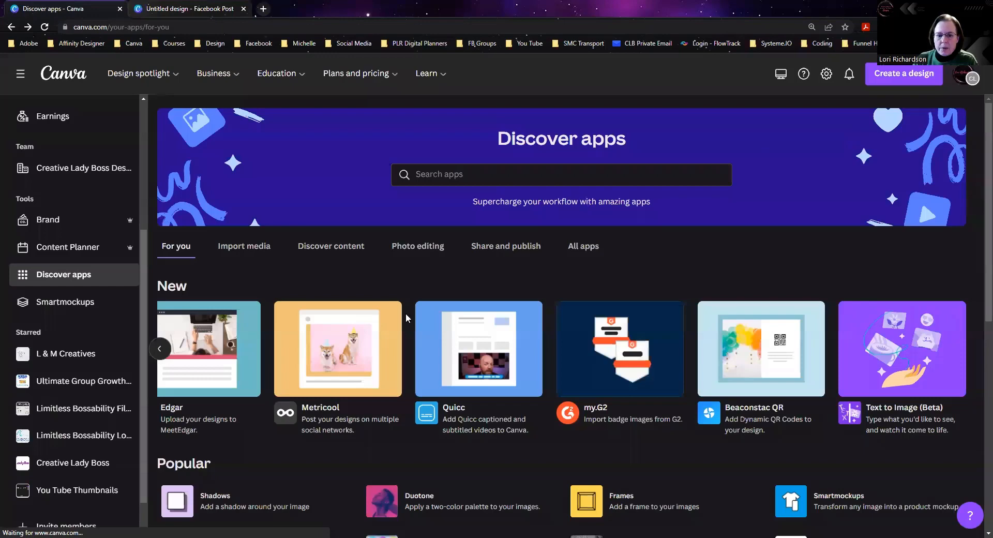
scroll(405, 331, "down", 4)
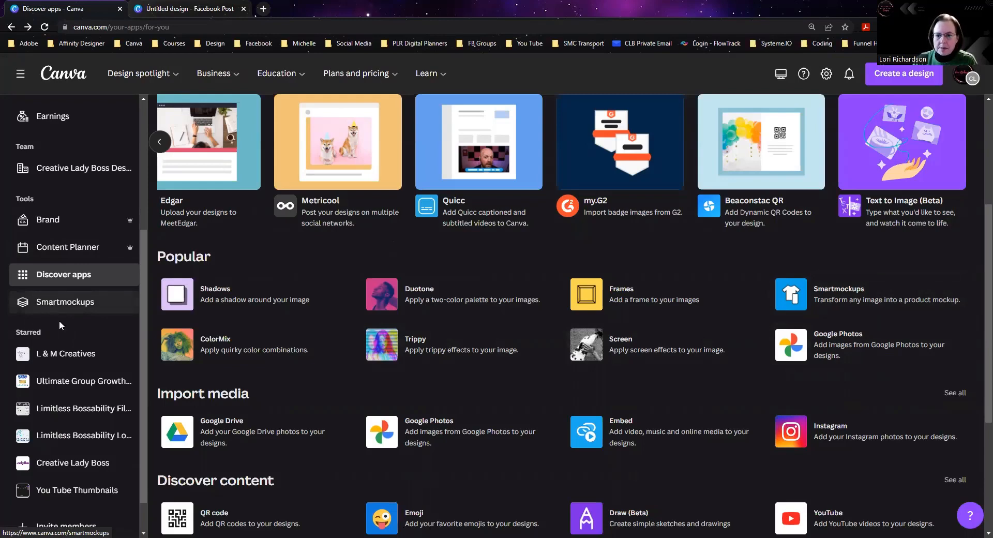
left_click(621, 300)
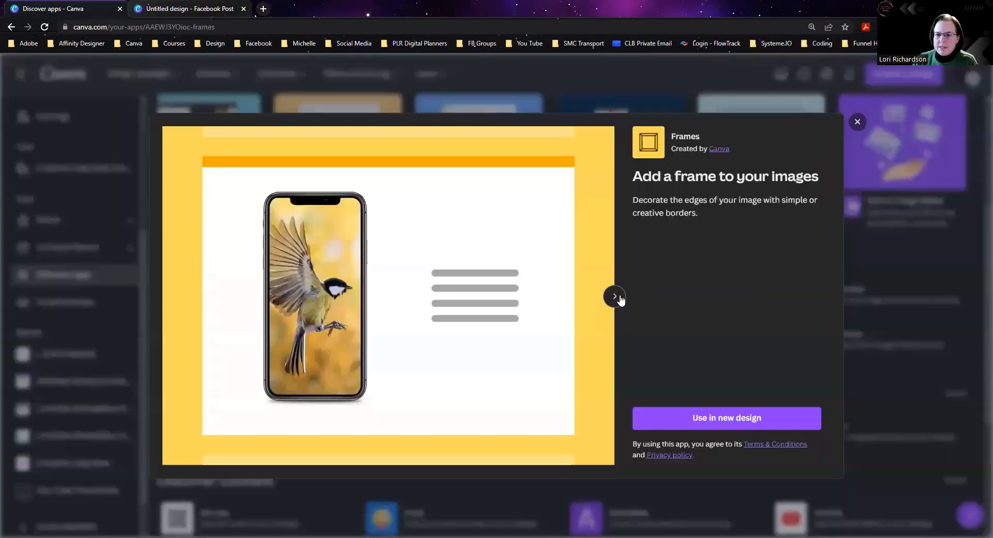
left_click(757, 423)
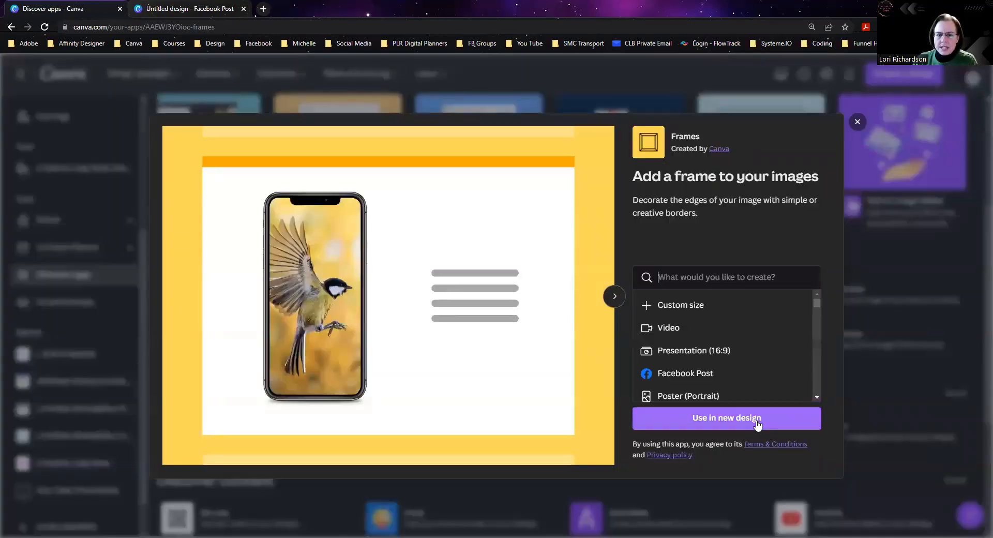
left_click(712, 372)
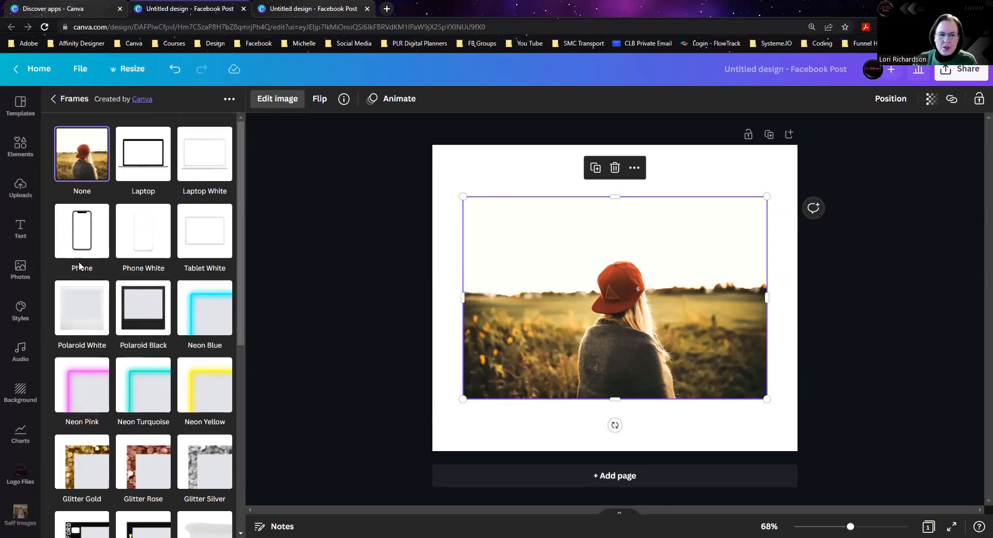
Try the Polaroid Black frame on the sample photo with the crop position at -6, reset the crop, and cancel the frame.
left_click(134, 323)
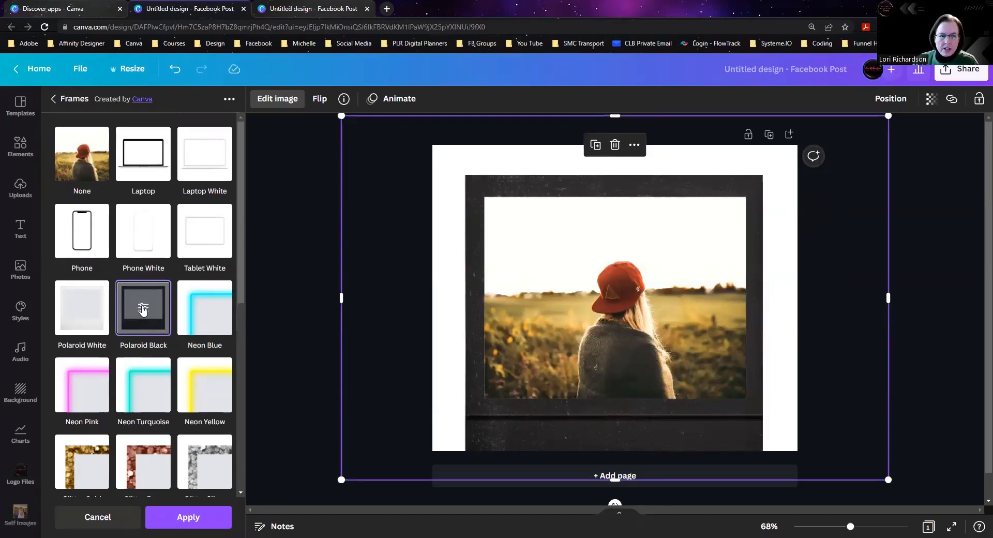
left_click(143, 309)
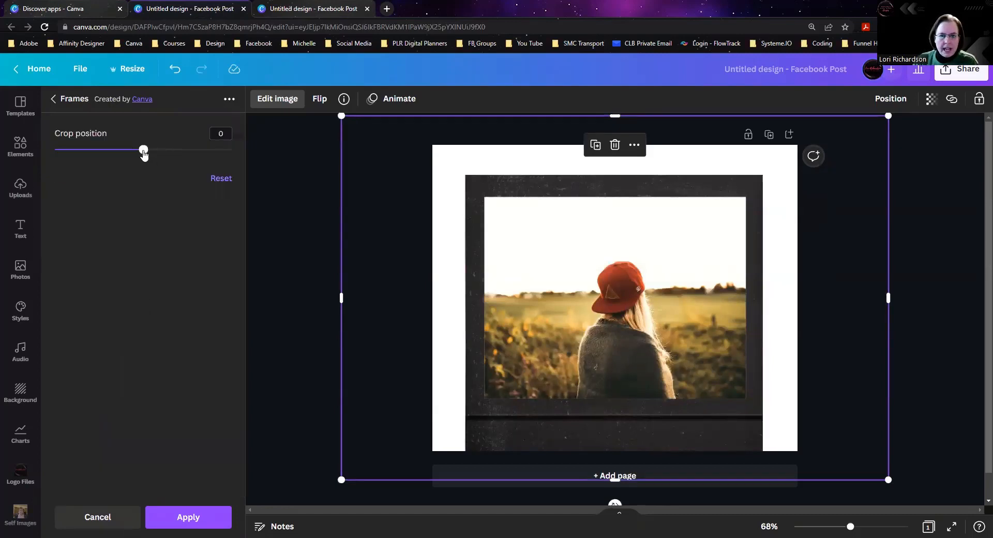
mouse_move(141, 155)
left_mouse_down()
mouse_move(94, 155)
mouse_move(231, 165)
mouse_move(169, 154)
mouse_move(133, 162)
left_mouse_up()
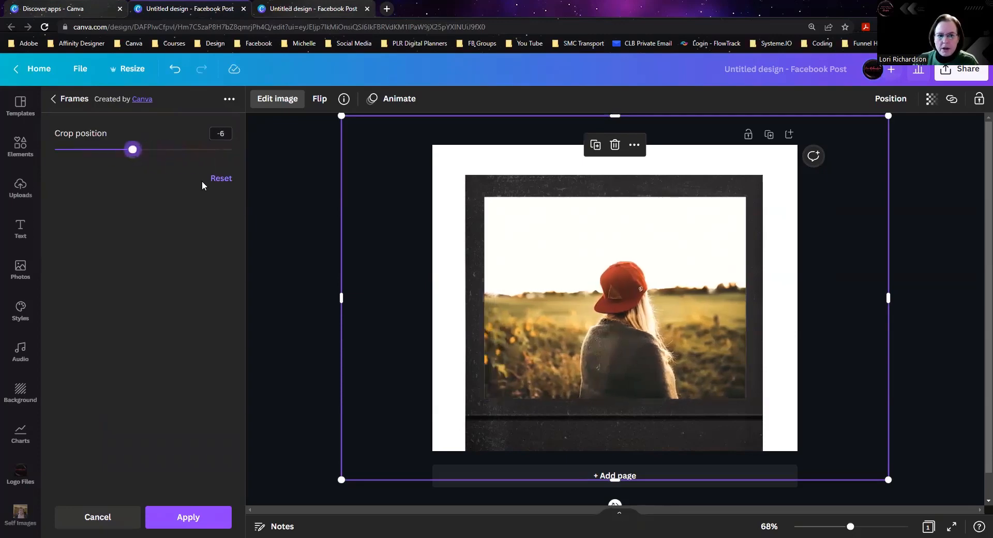
left_click(220, 179)
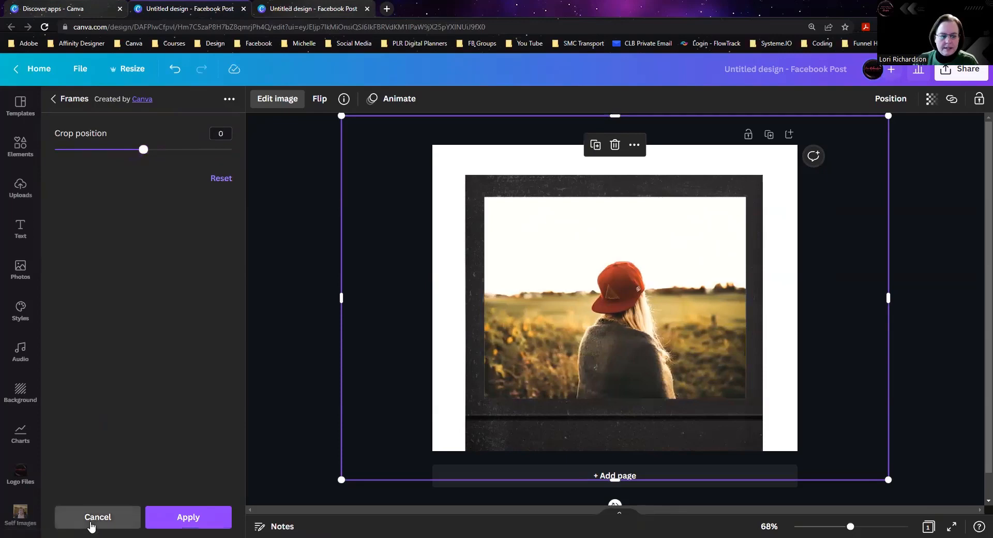
left_click(92, 518)
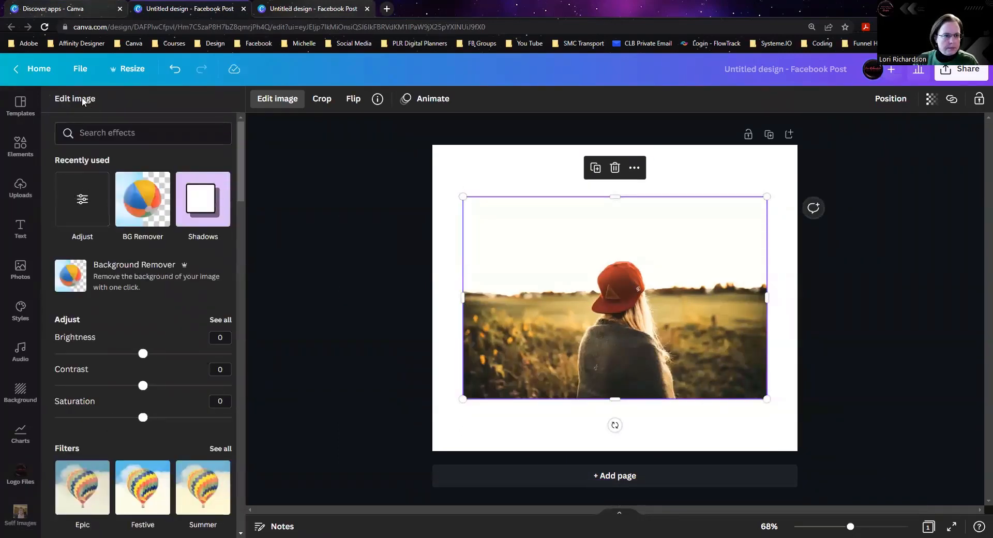
Discard the current Frames design and open the Frames app again in a new Facebook Post design.
key("ctrl+z")
key("ctrl+z")
key("ctrl+z")
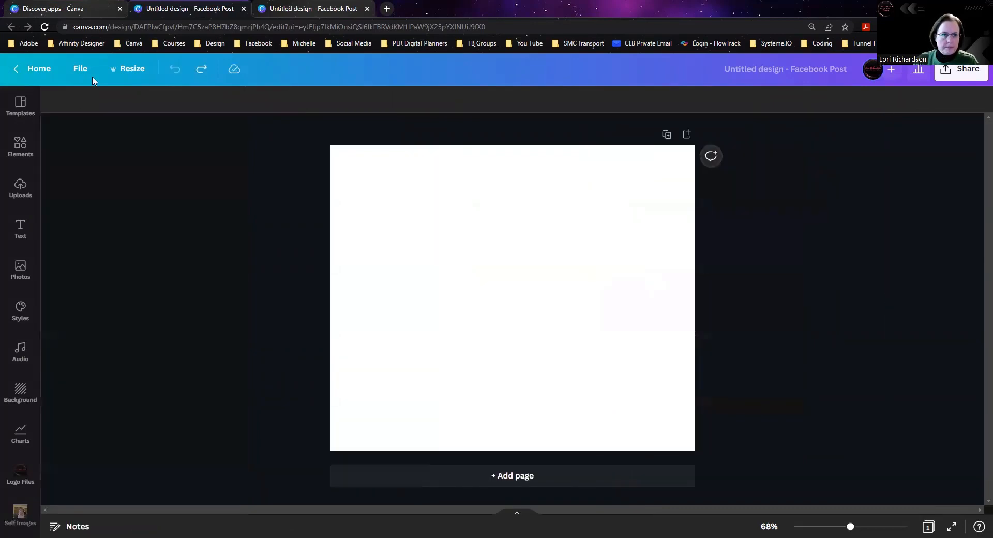
left_click(242, 9)
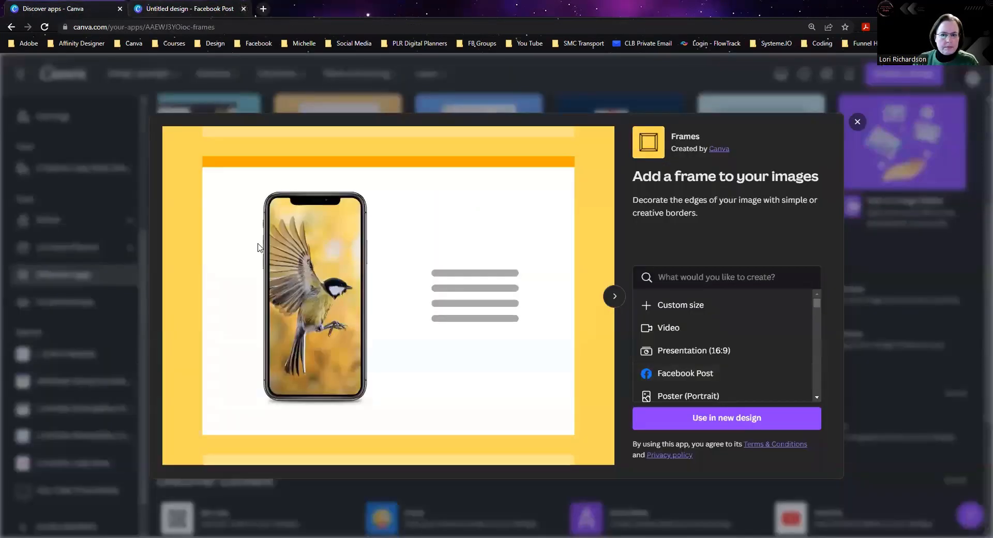
left_click(696, 372)
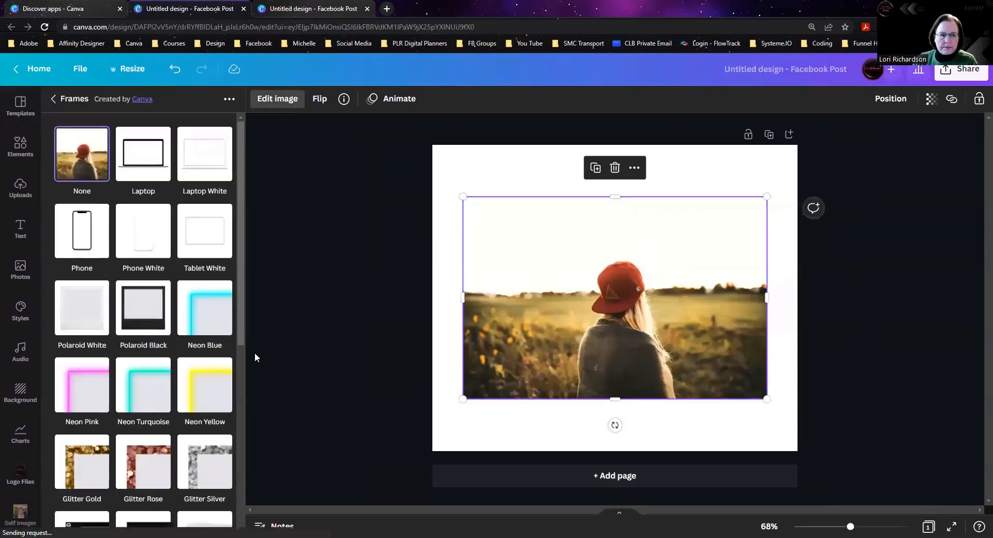
Try the Neon Pink and Film 1 frames on the sample photo and browse the rest of the frame styles.
left_click(76, 394)
scroll(118, 384, "down", 3)
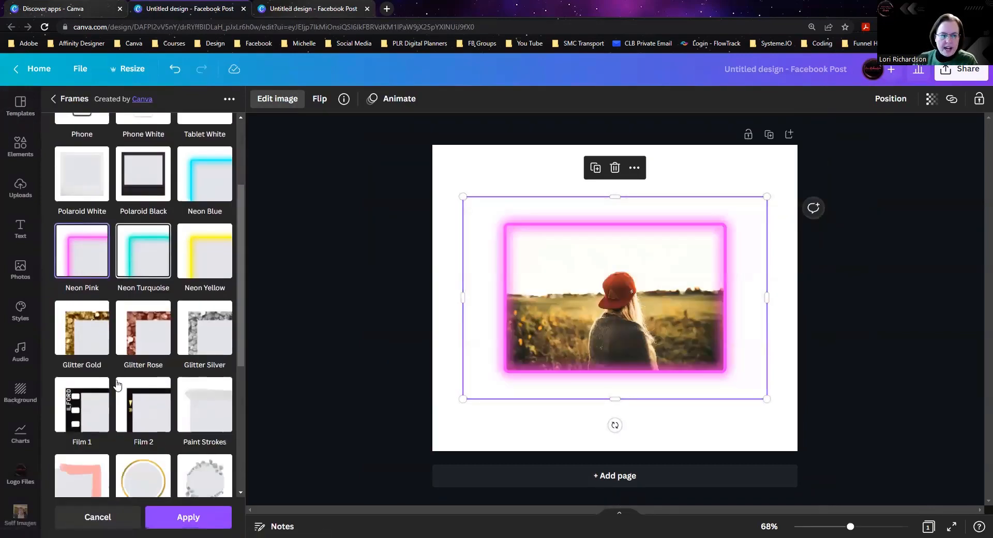
scroll(118, 384, "down", 1)
left_click(84, 389)
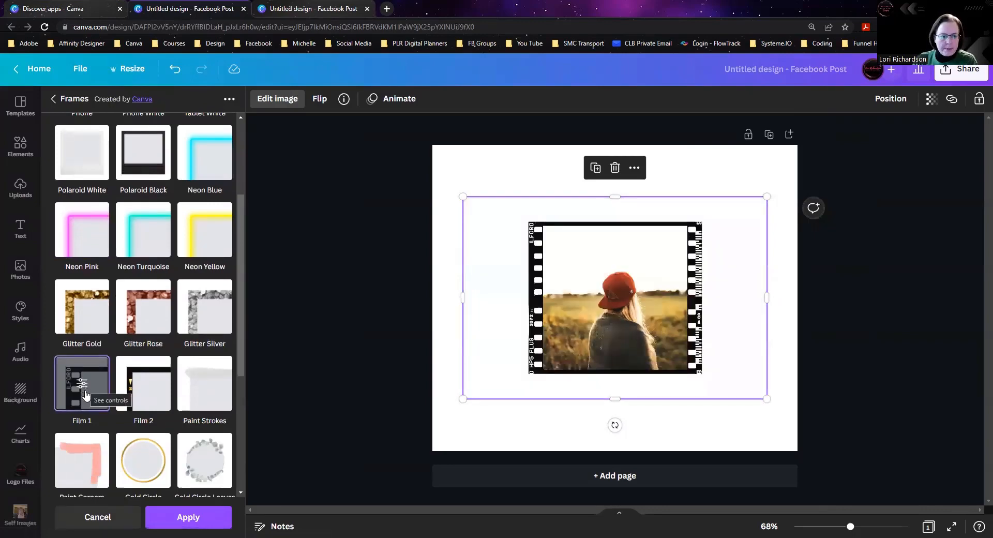
scroll(85, 390, "down", 5)
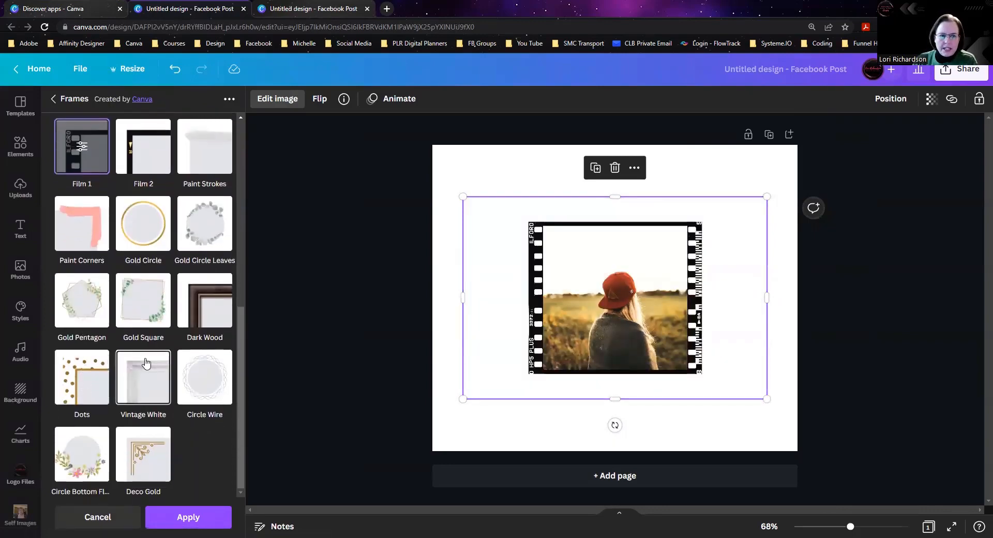
scroll(145, 372, "up", 3)
scroll(146, 363, "up", 4)
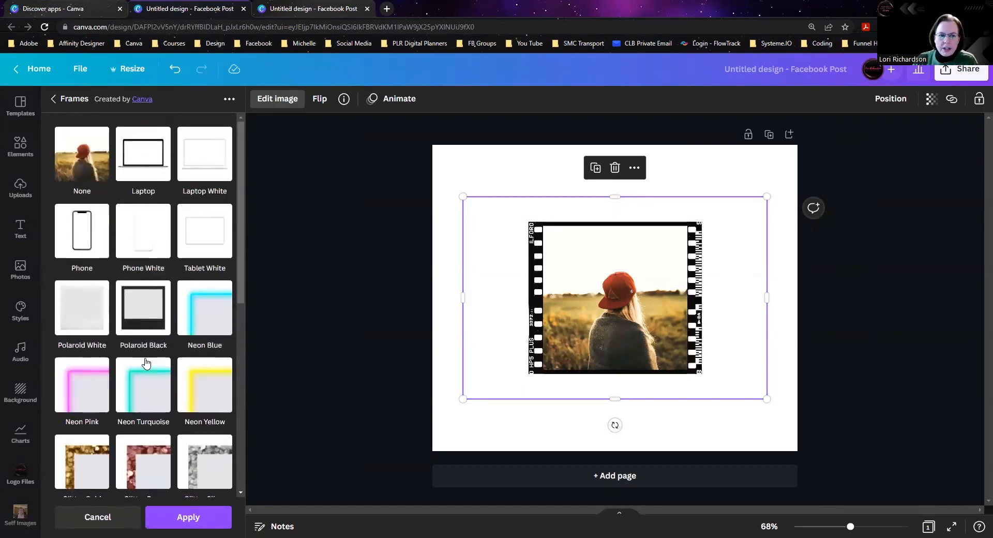
Try the Tablet White and Phone frames on the sample photo, ending with the Laptop frame.
left_click(202, 245)
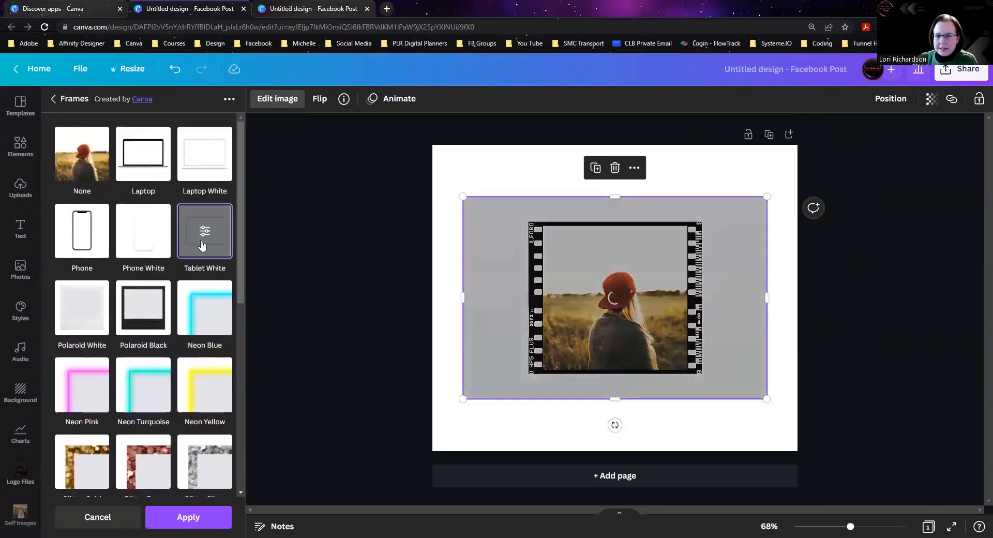
left_click(69, 226)
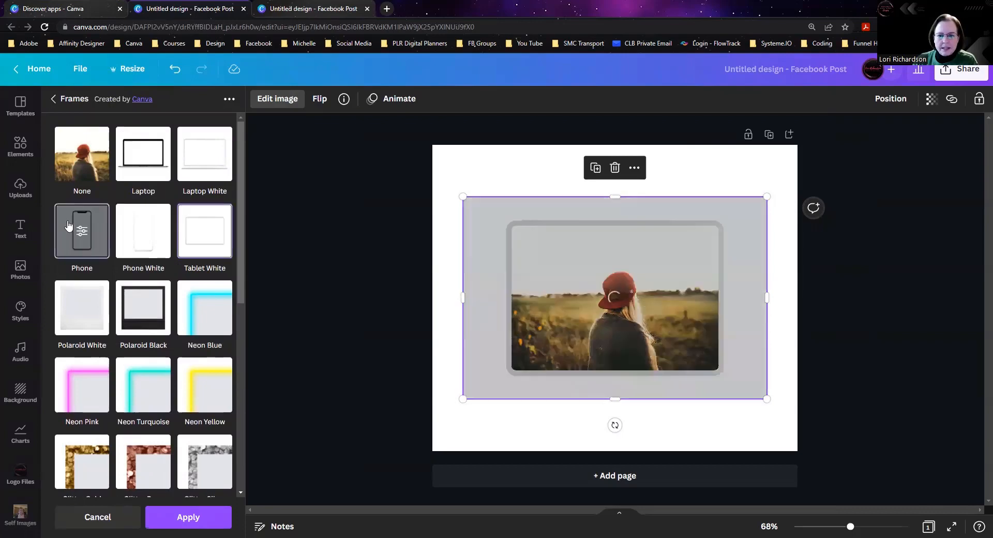
left_click(125, 172)
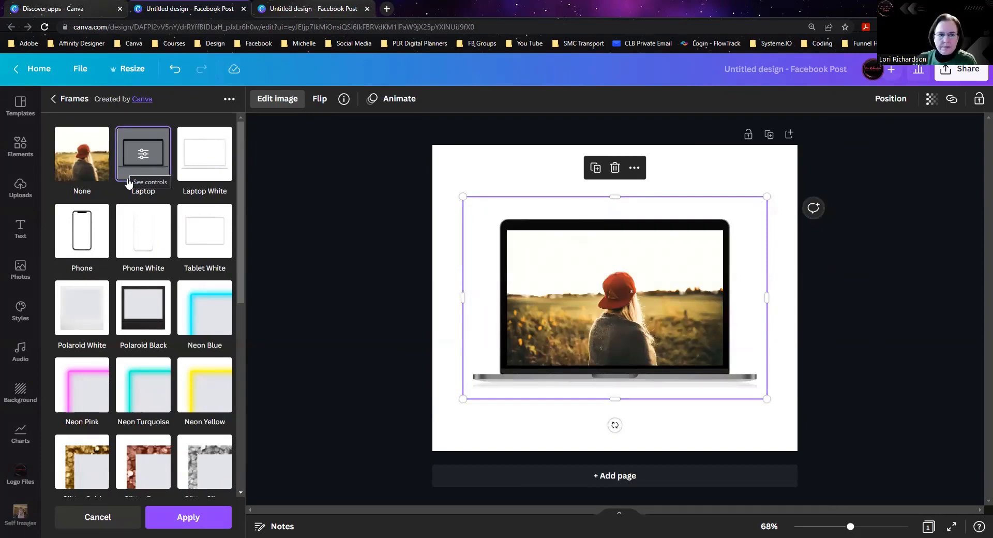
Return to the Discover apps page, close the Frames details, and look through the app categories.
left_click(65, 10)
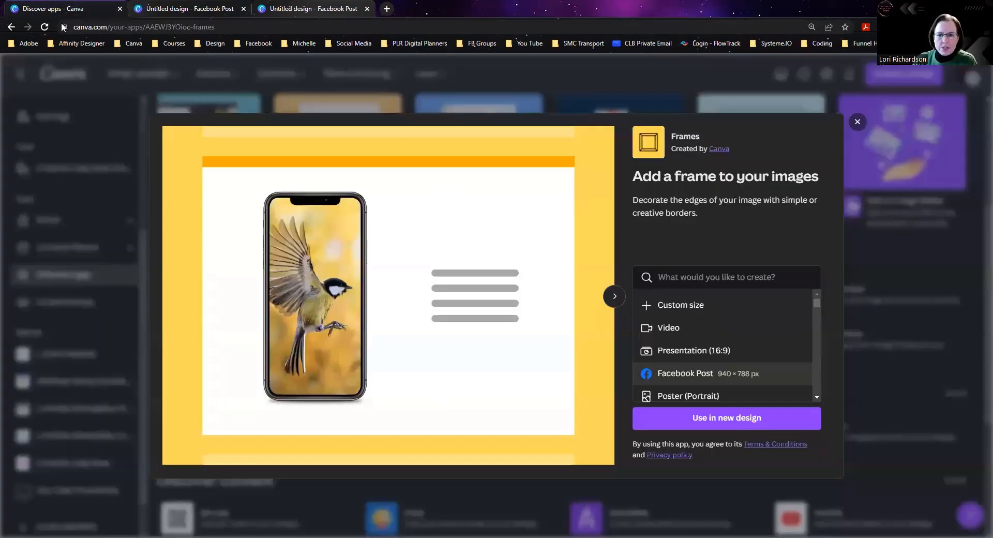
left_click(858, 123)
scroll(714, 269, "down", 4)
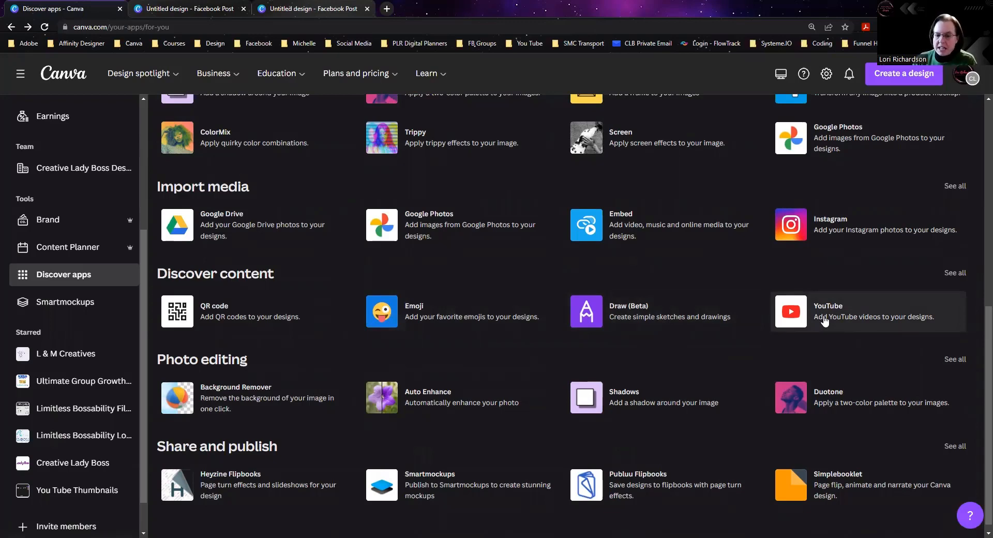
scroll(814, 333, "down", 1)
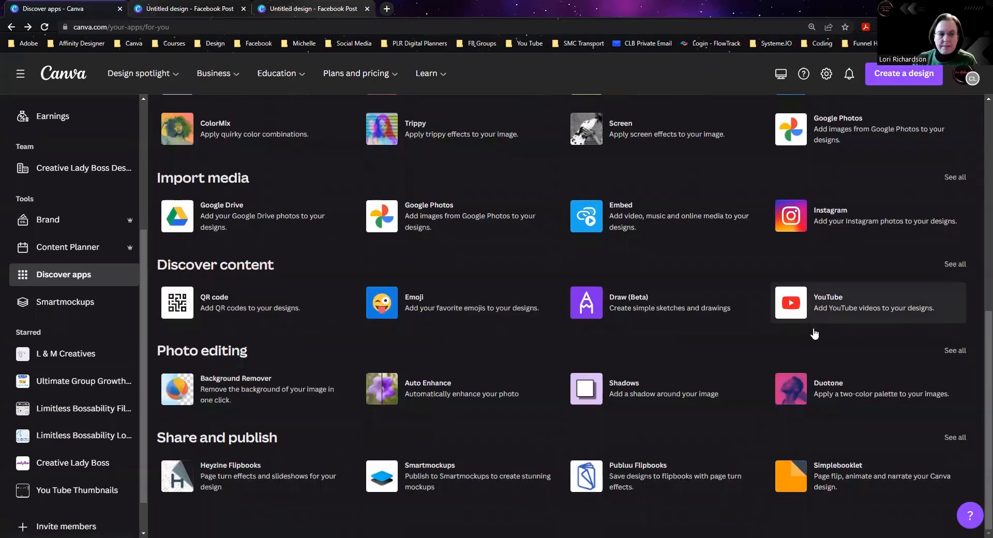
scroll(815, 333, "up", 4)
scroll(813, 327, "up", 4)
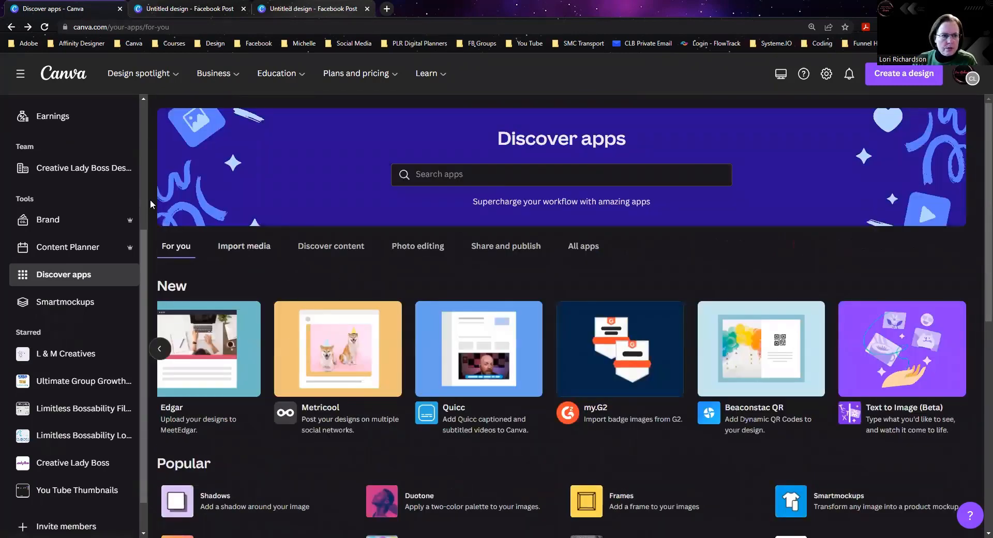
scroll(43, 150, "up", 4)
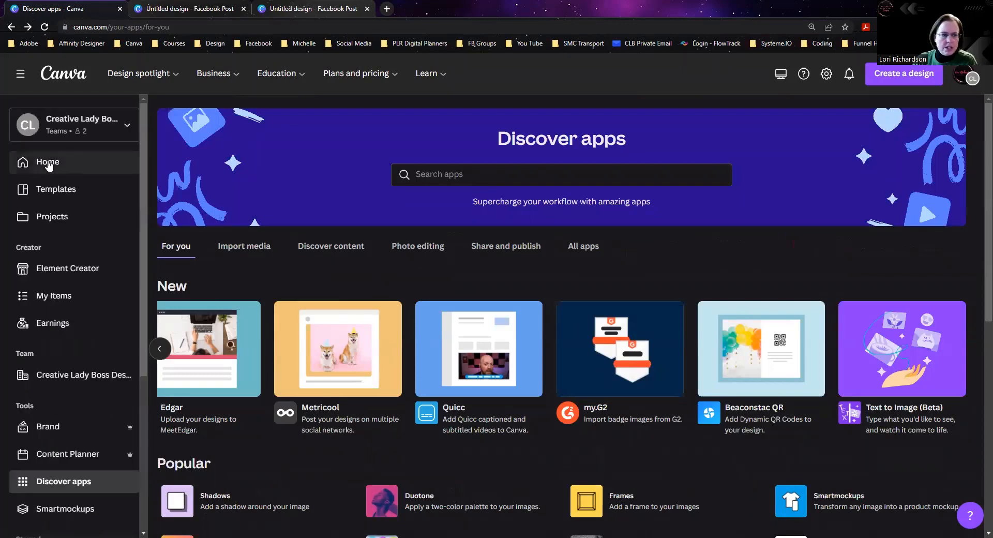
Create a new blank Facebook Post from the Canva home page.
left_click(48, 162)
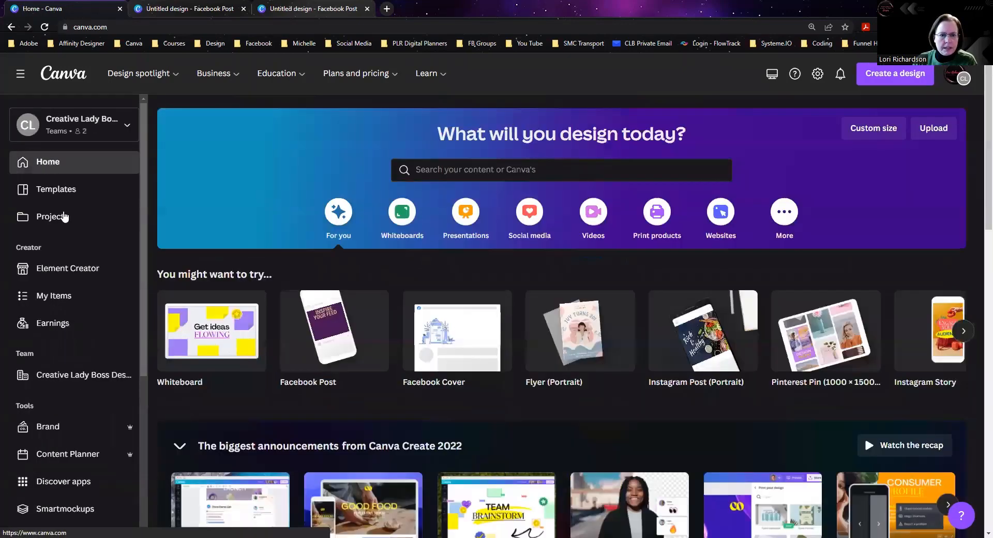
left_click(346, 348)
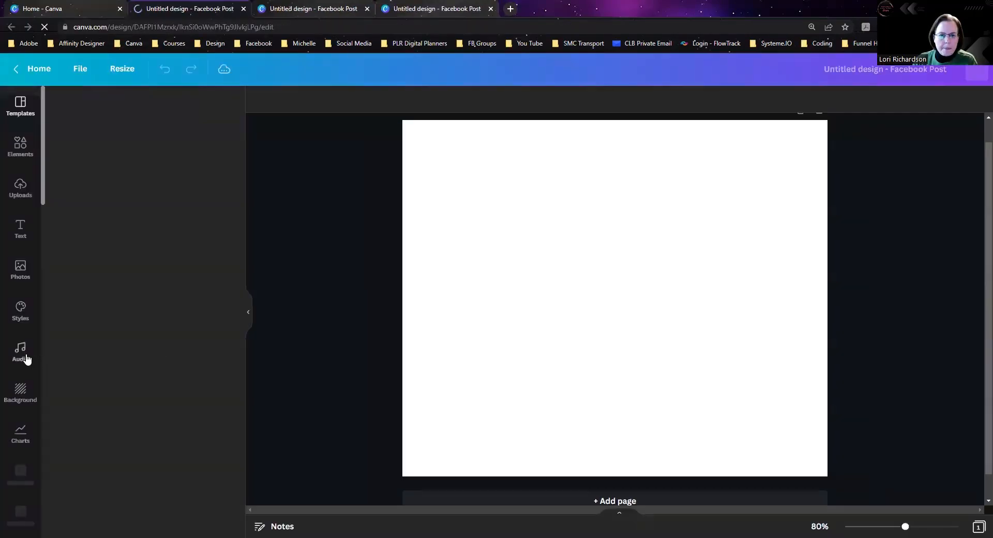
Open the Bitmoji app from the editor's list of additional apps and try to connect an account.
scroll(18, 352, "down", 5)
scroll(17, 355, "down", 5)
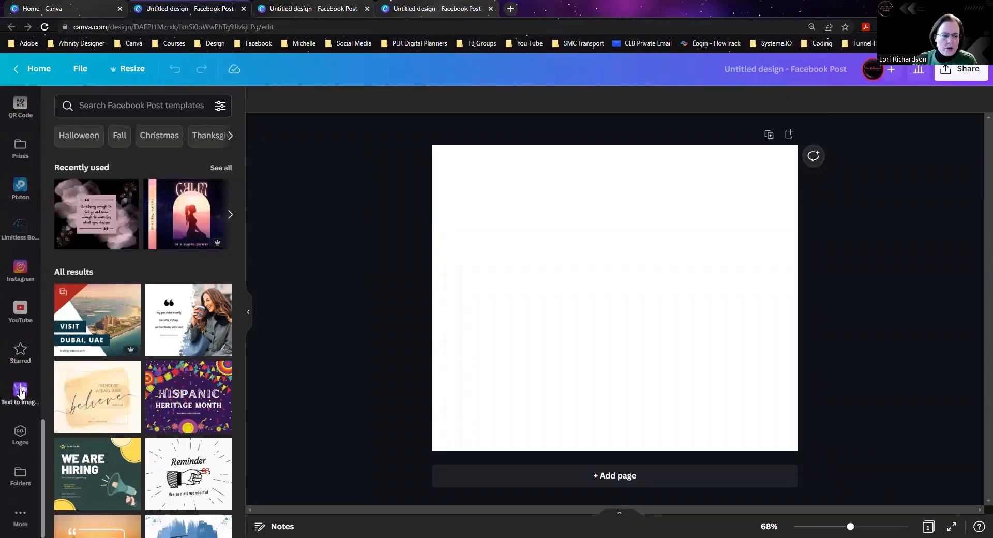
left_click(21, 516)
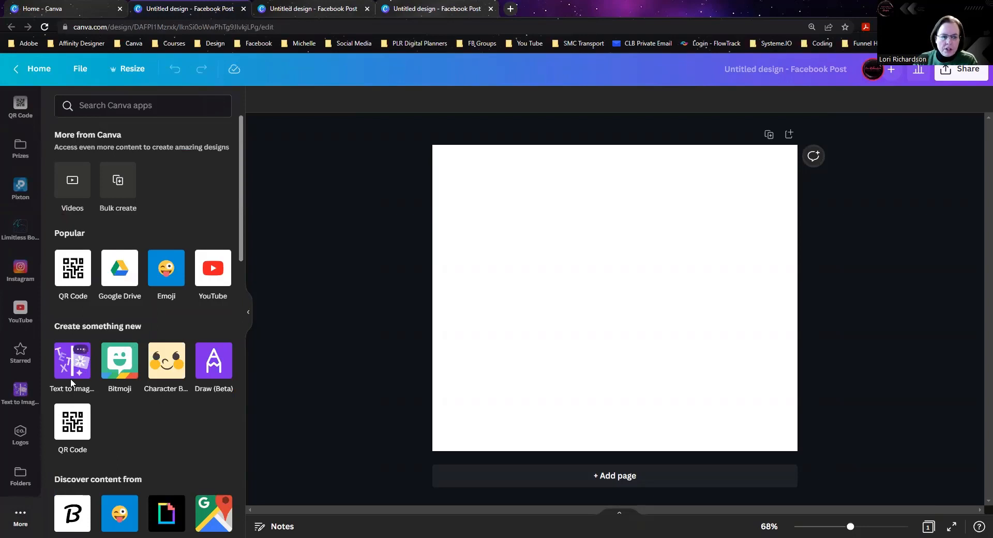
left_click(120, 371)
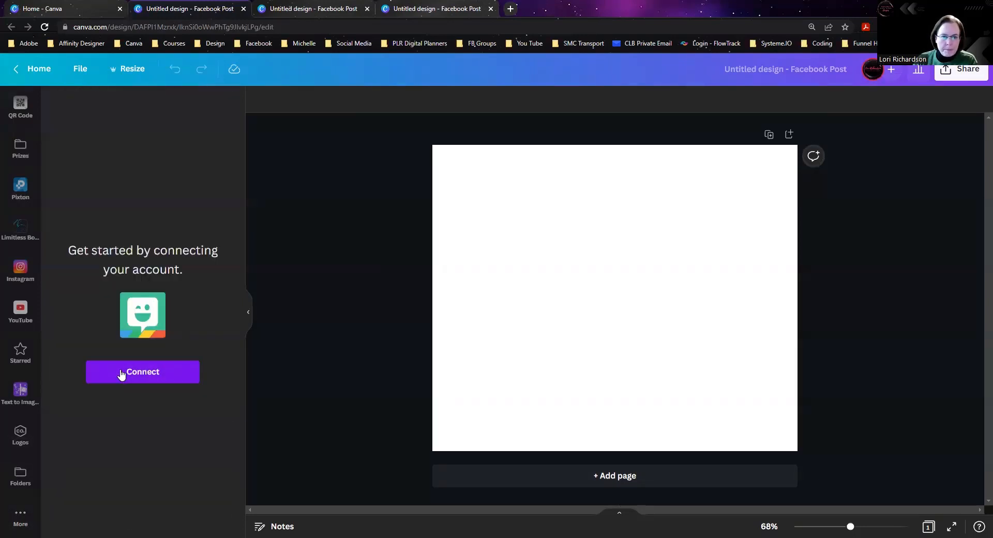
left_click(121, 372)
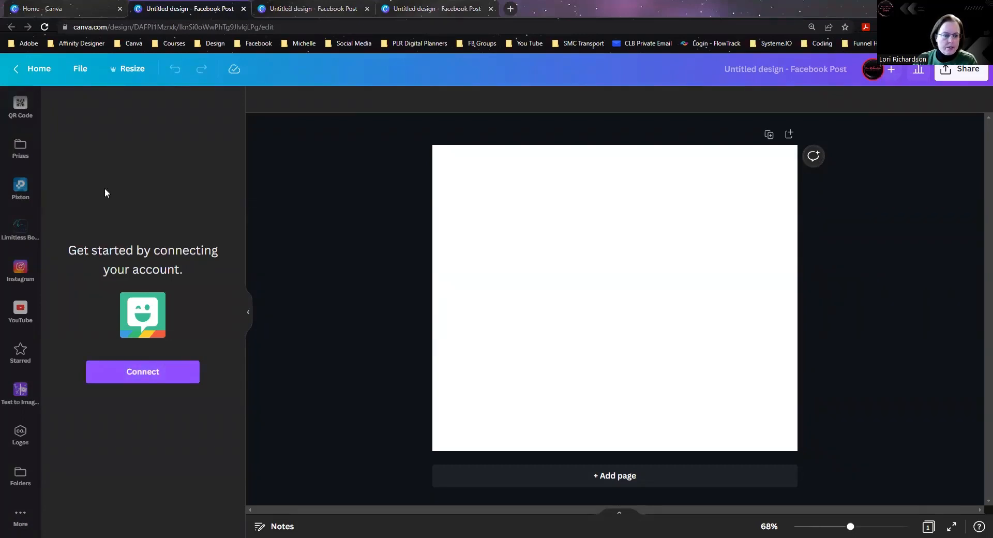
Return to the list of additional apps and start using the Character Builder app in the design.
left_click(20, 519)
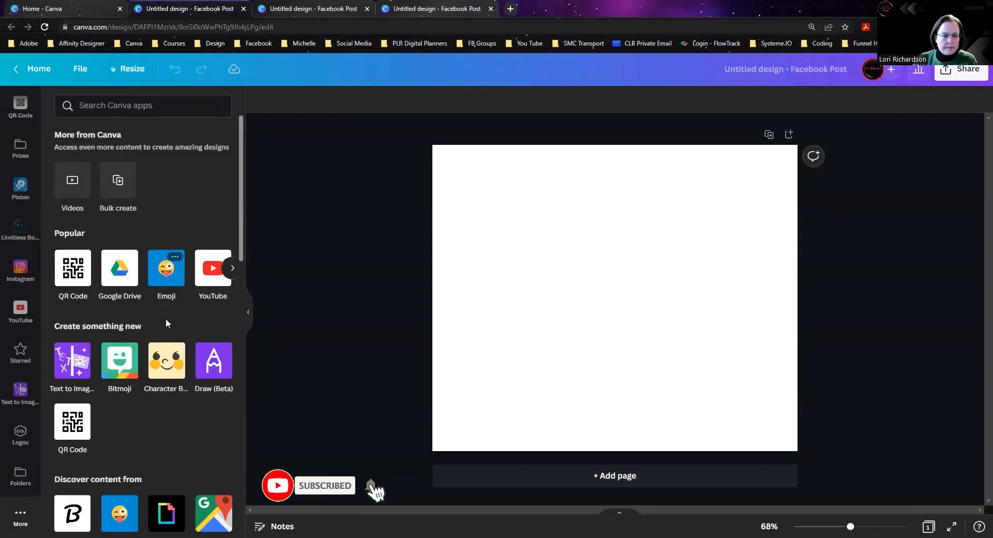
left_click(166, 365)
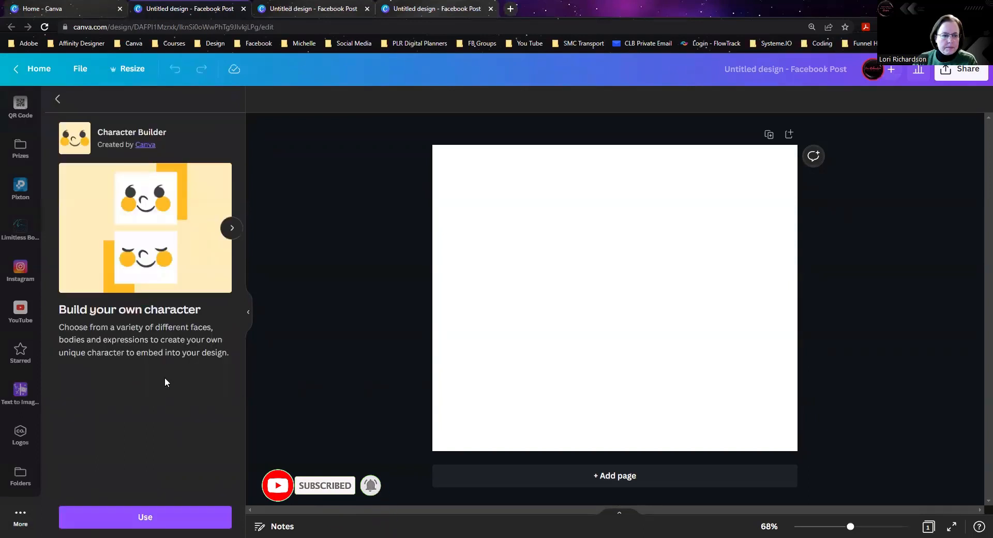
left_click(148, 517)
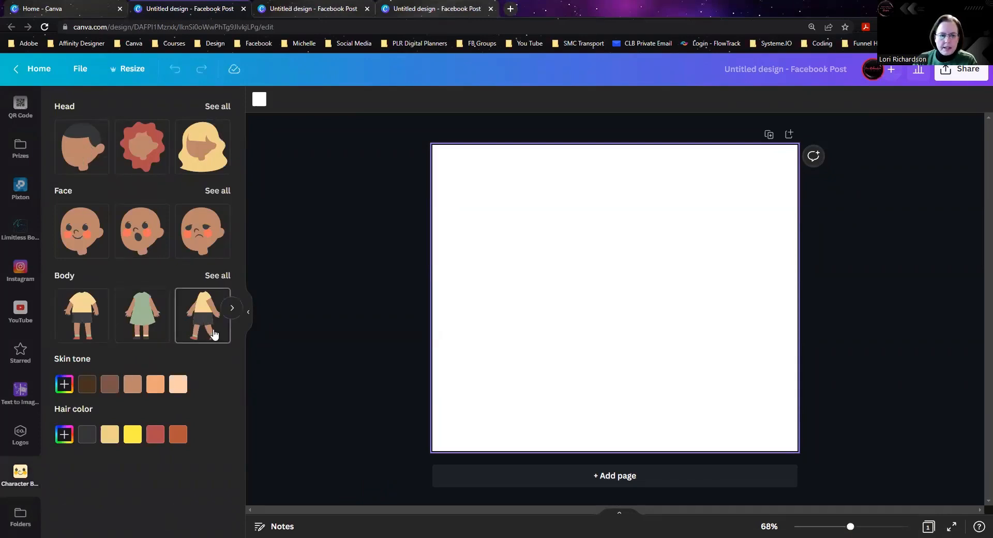
Build a character with the green dress body, the curly-haired head and red hair.
left_click(144, 318)
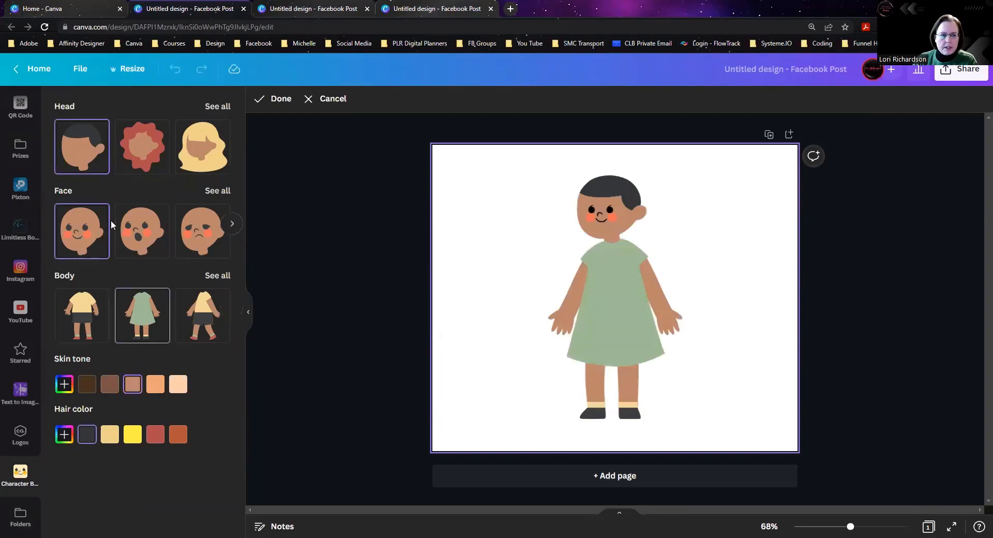
left_click(145, 154)
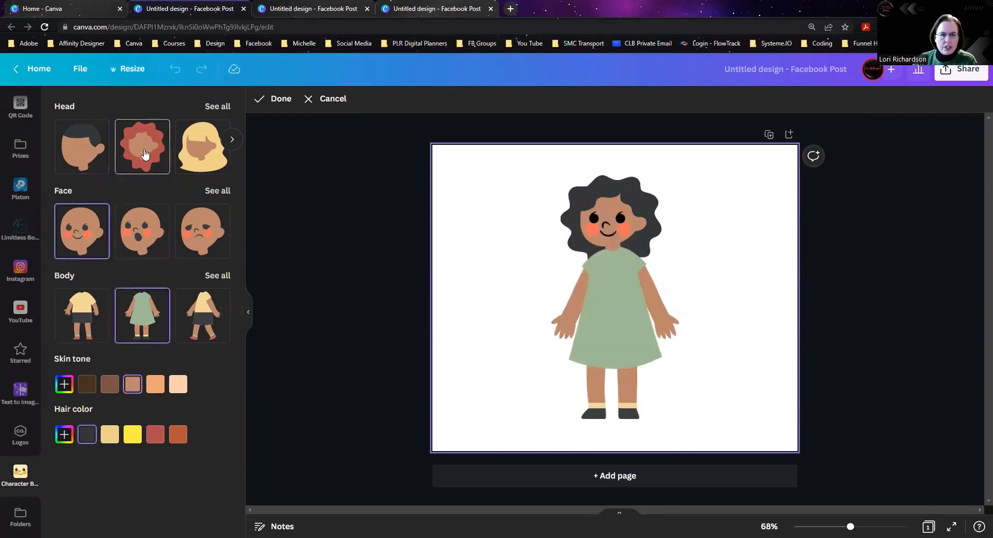
left_click(154, 439)
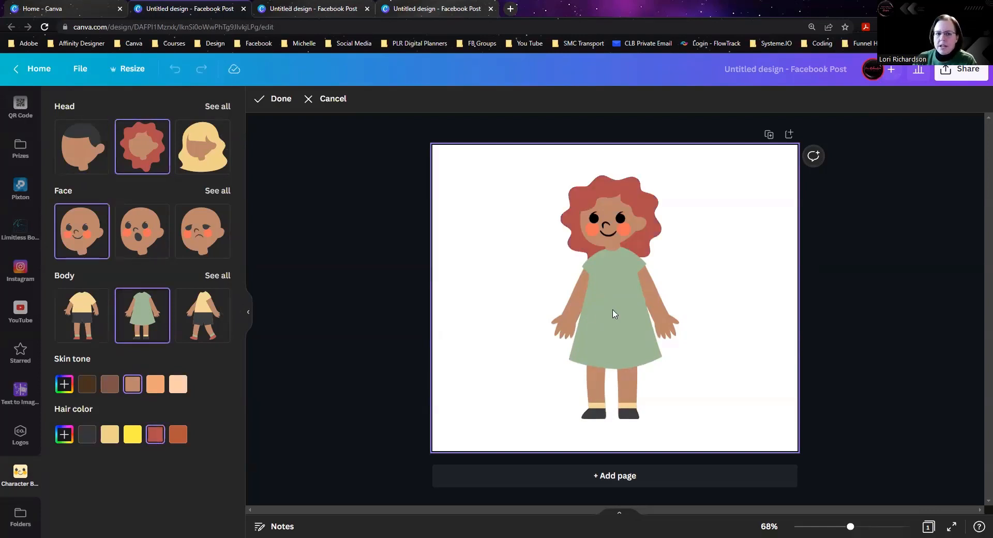
Return to the Canva home page and open the Discover apps page.
left_click(77, 9)
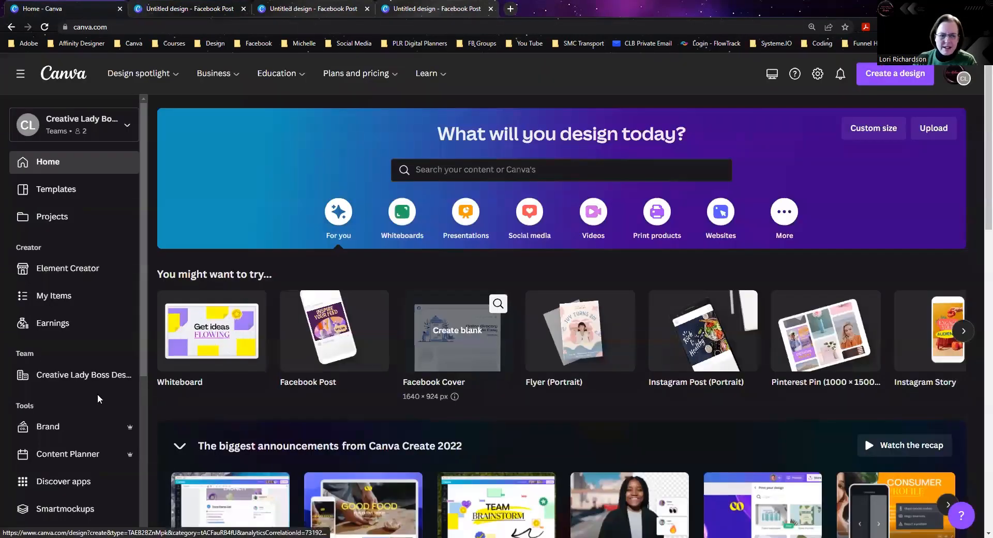
scroll(81, 407, "down", 2)
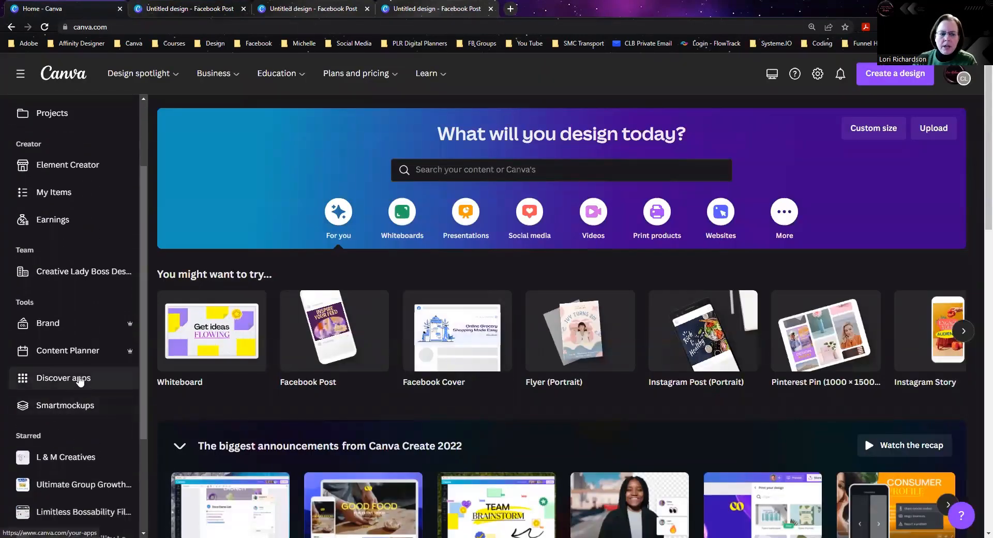
left_click(80, 383)
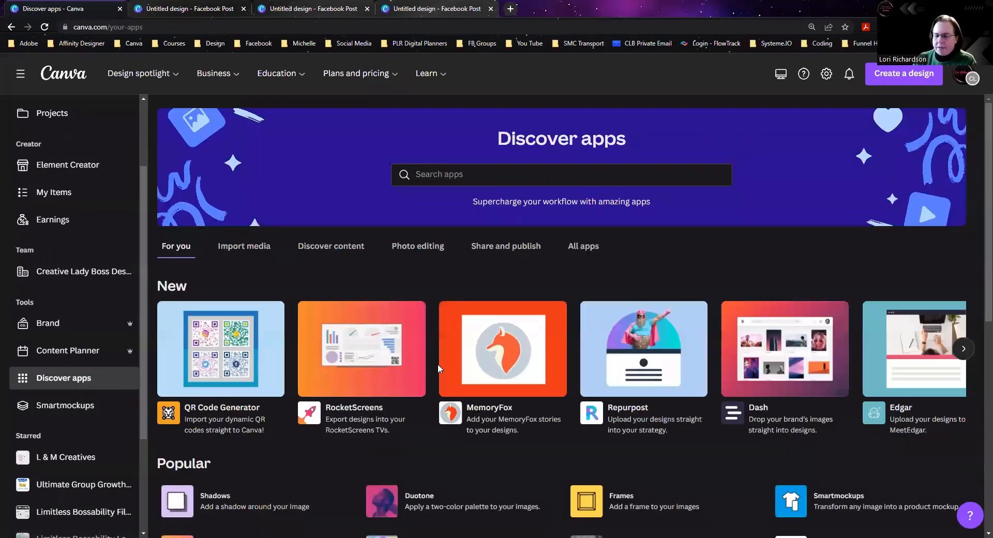
Examine the recommended apps on the Discover apps page and the apps in the Import media category.
scroll(327, 331, "down", 2)
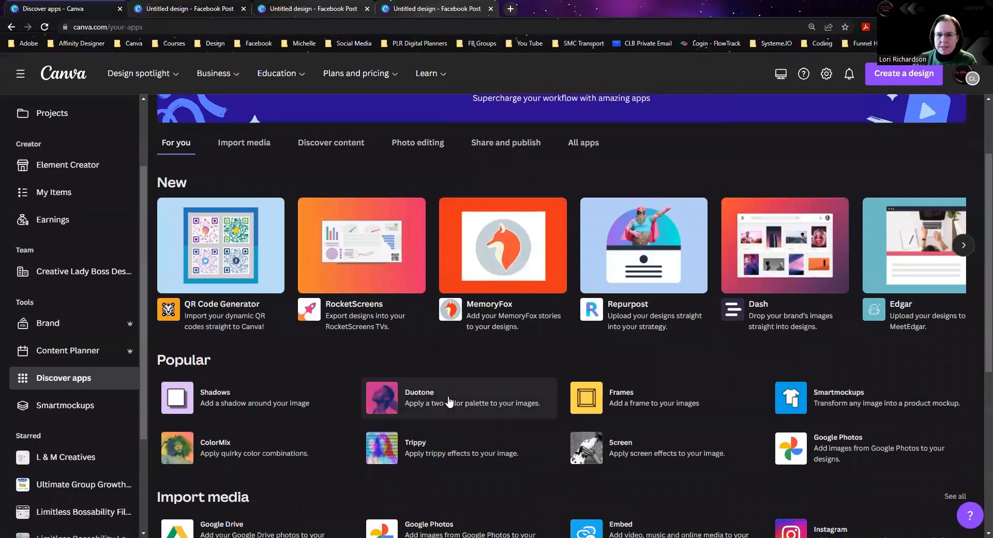
scroll(449, 402, "down", 3)
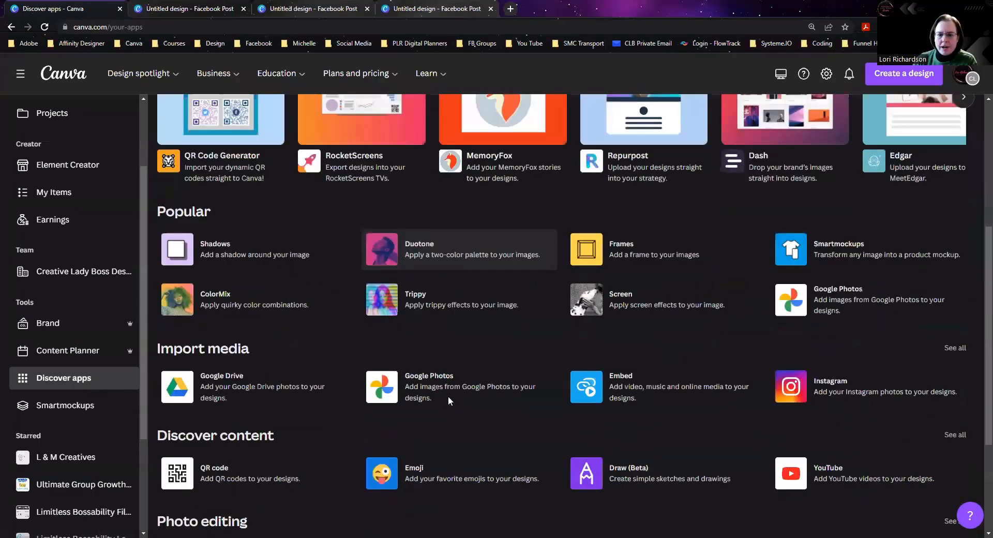
scroll(447, 396, "down", 3)
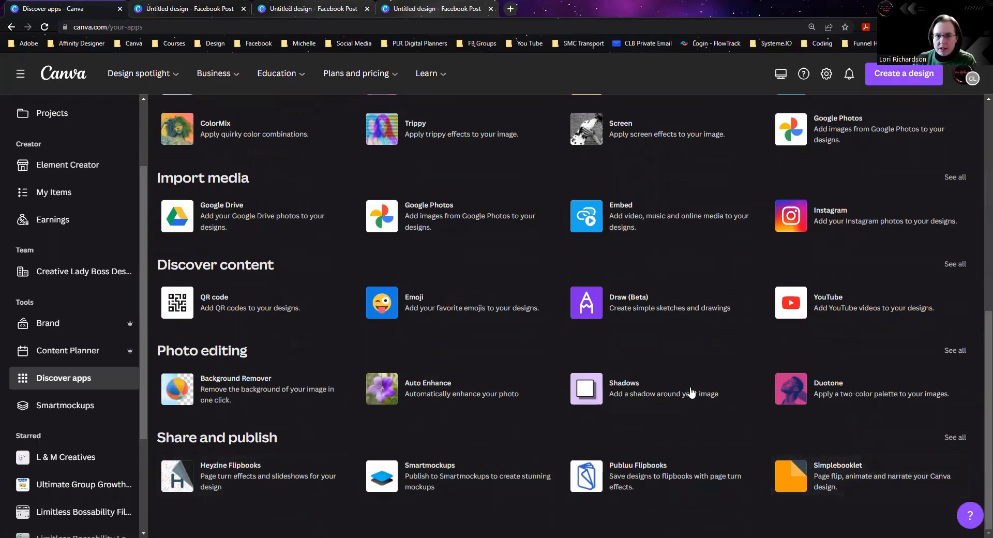
scroll(694, 395, "up", 8)
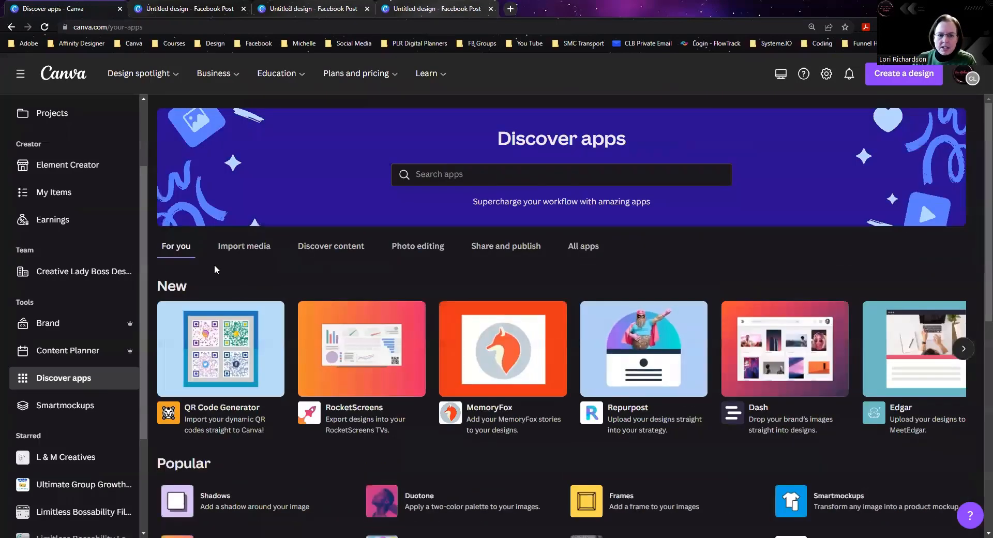
left_click(239, 250)
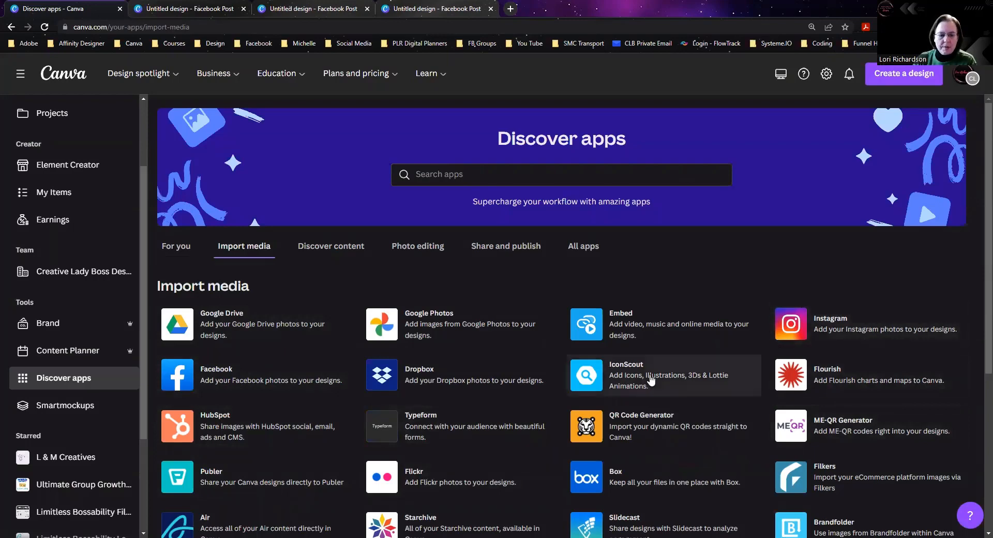
scroll(652, 381, "down", 2)
scroll(651, 380, "down", 3)
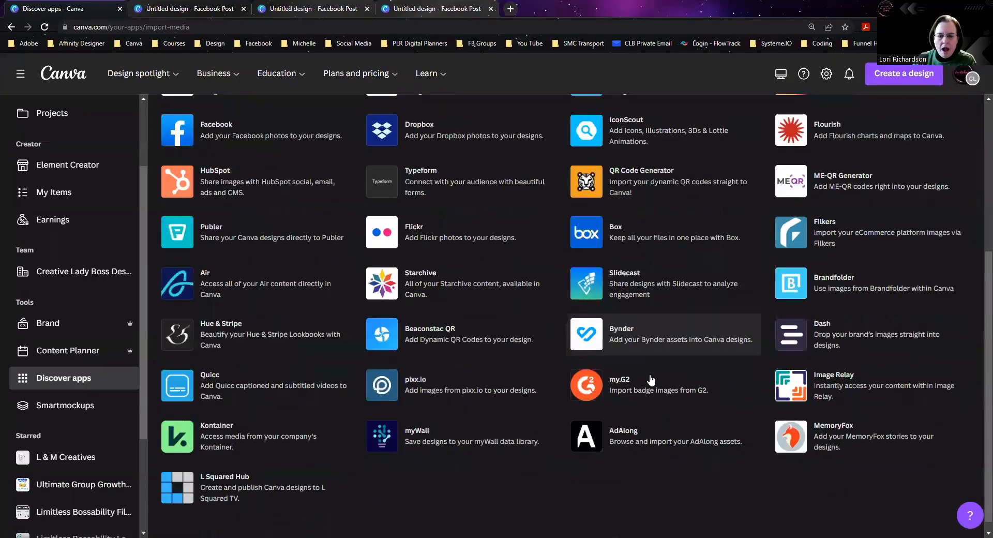
scroll(272, 295, "up", 3)
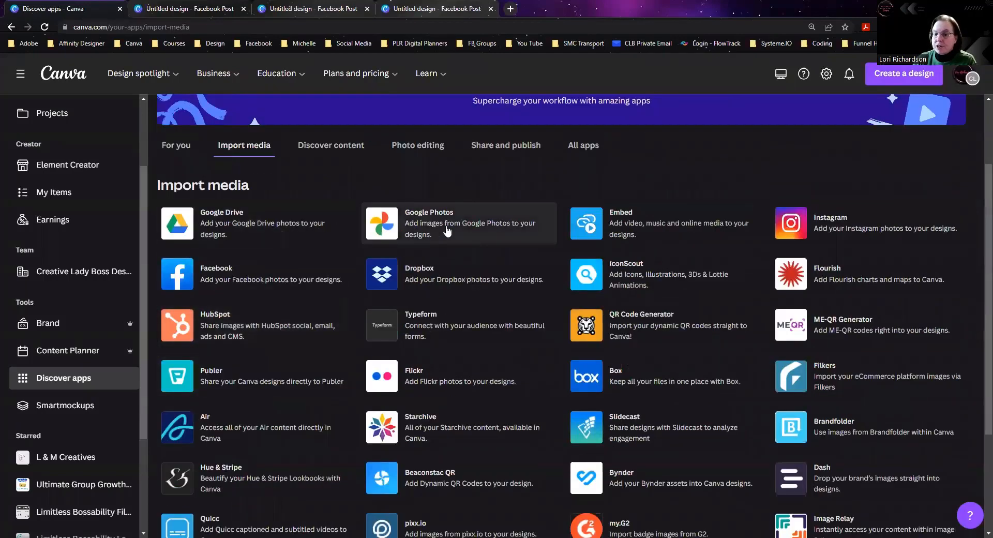
scroll(444, 229, "up", 1)
scroll(329, 255, "up", 2)
Open the YouTube app from the Discover content category and use it in a new Video design.
left_click(319, 252)
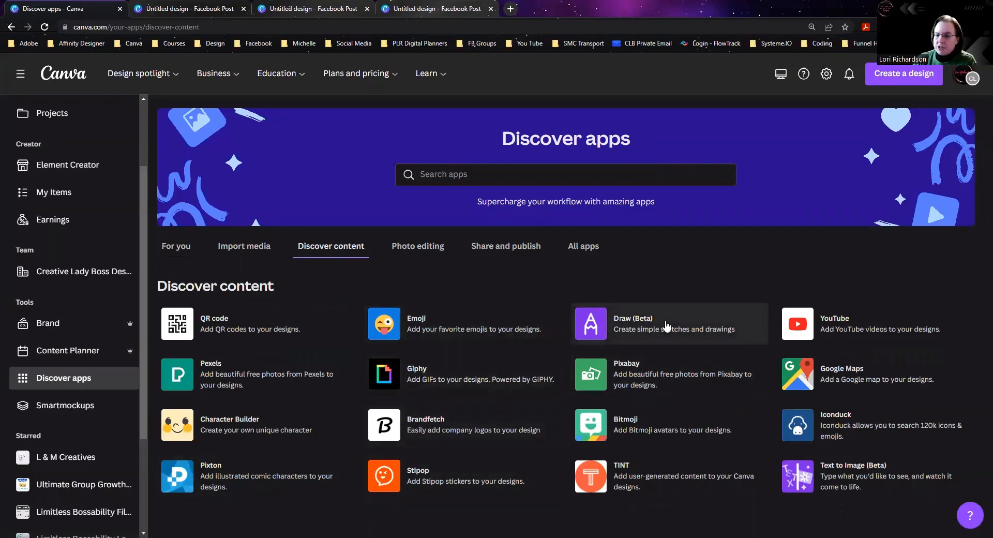
left_click(851, 329)
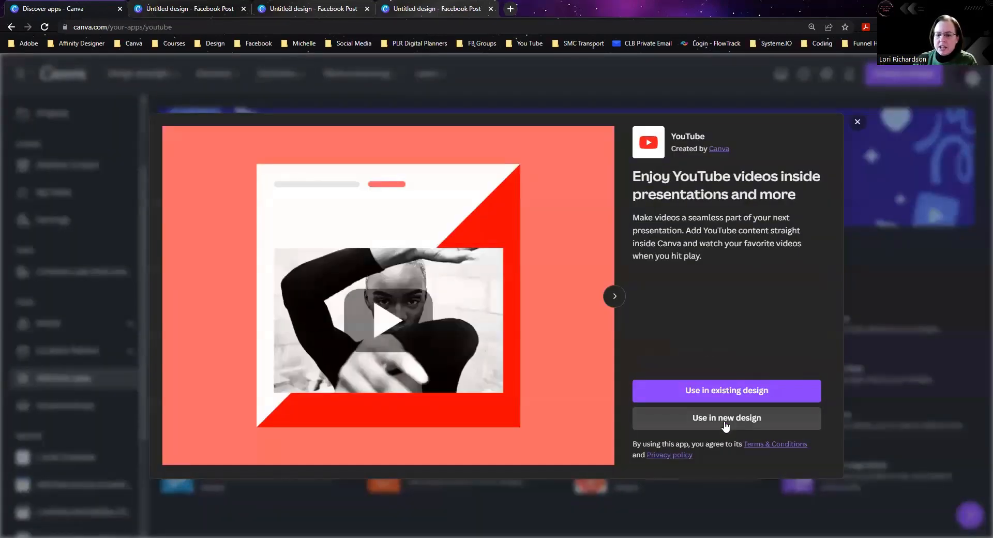
left_click(725, 422)
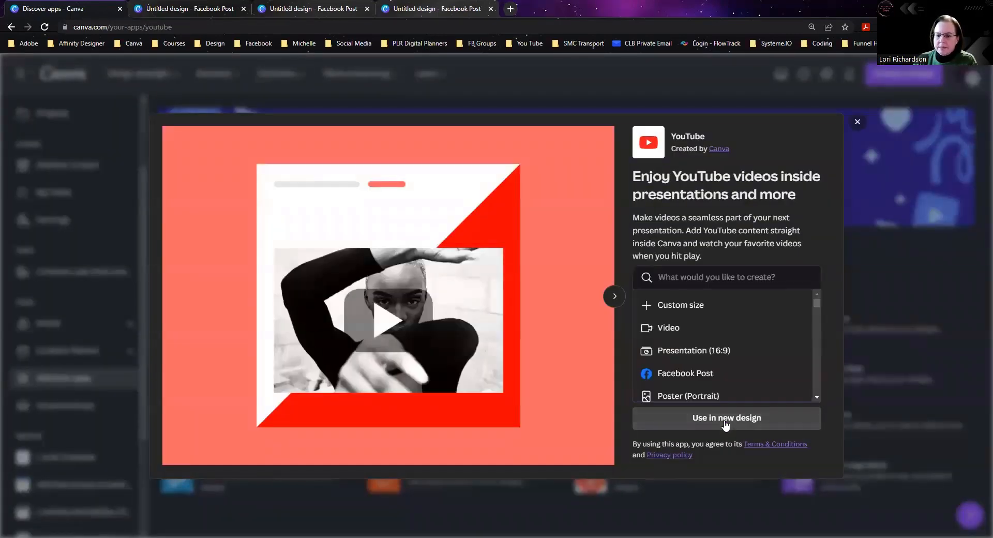
left_click(675, 328)
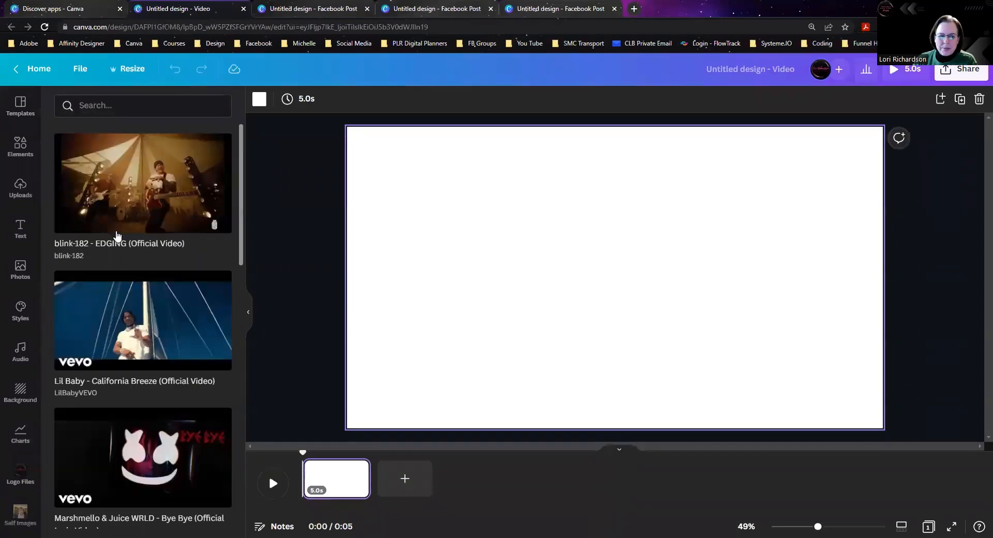
Search the YouTube app's videos for "creative lady boss designs".
scroll(149, 257, "down", 10)
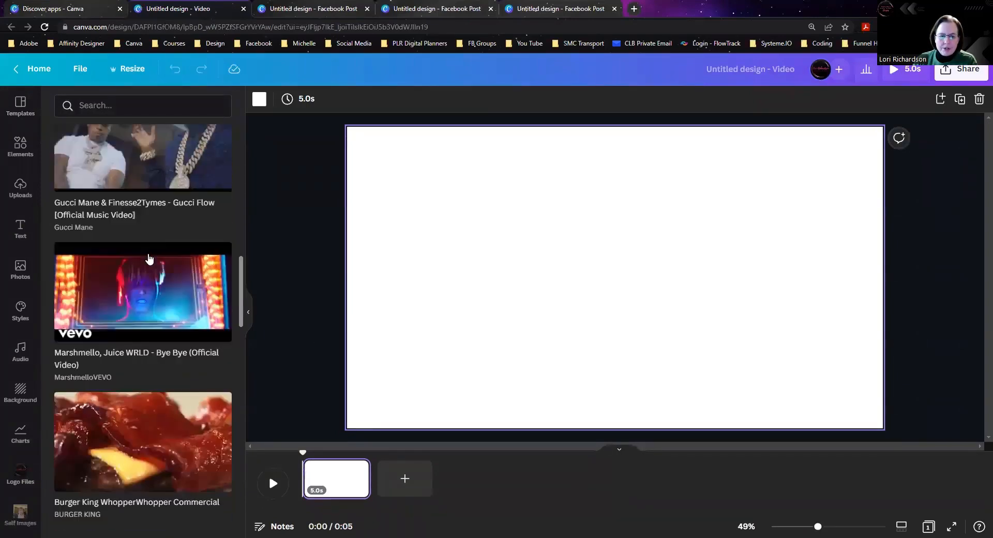
scroll(148, 257, "up", 10)
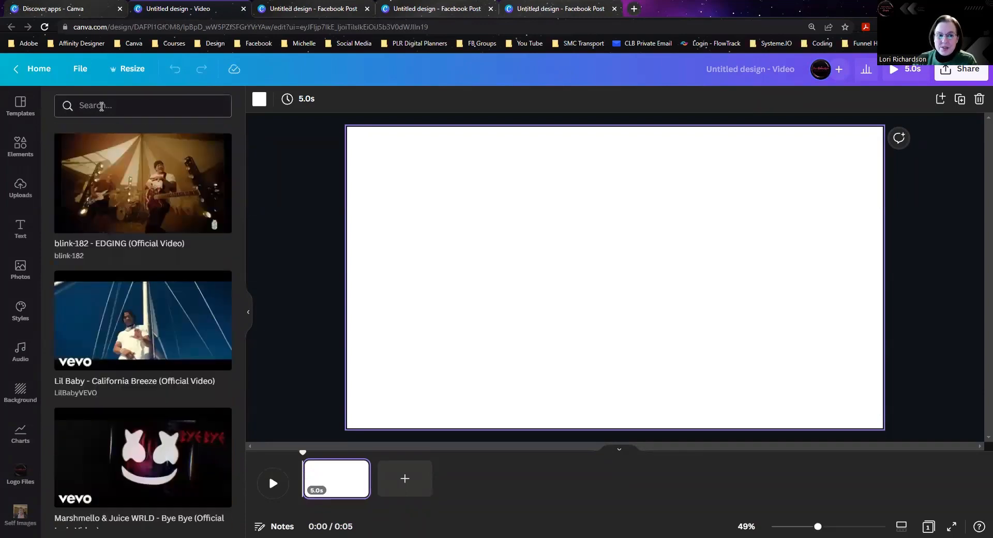
left_click(101, 106)
type("creati")
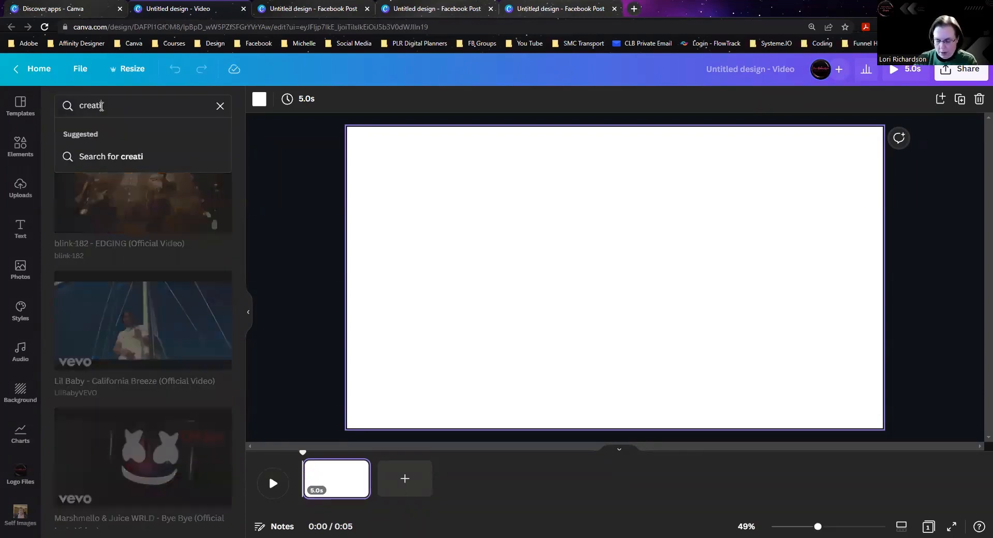
type("ve la")
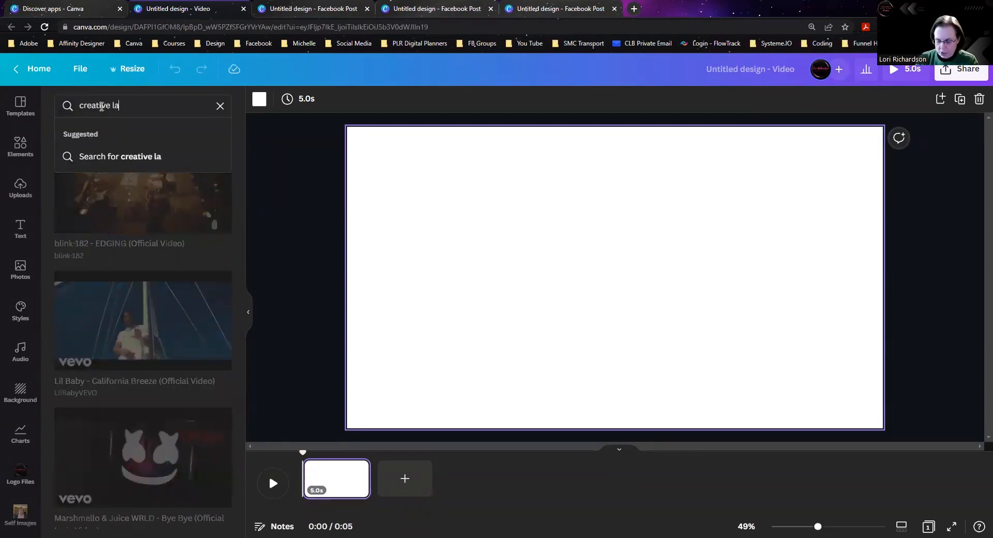
type("dy boss de")
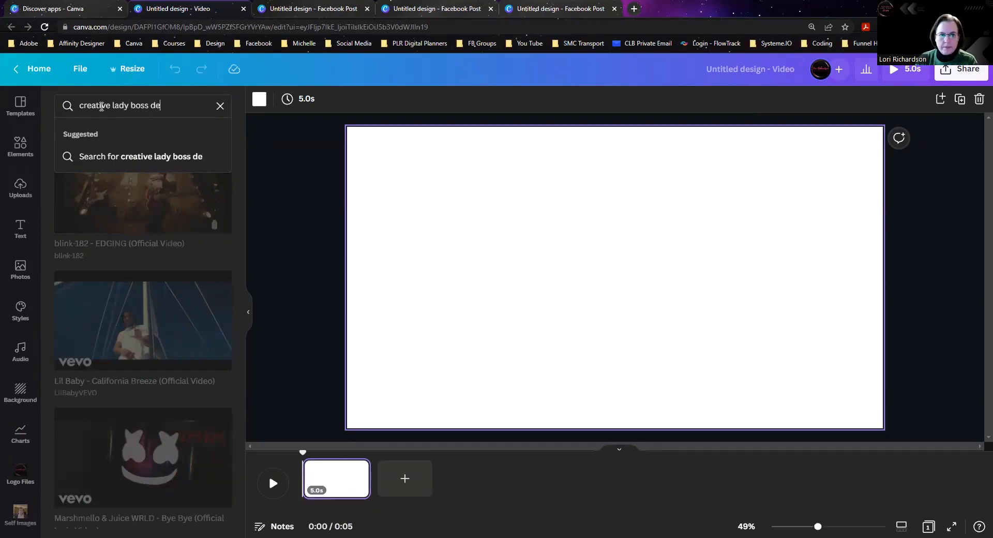
type("signs")
key("Return")
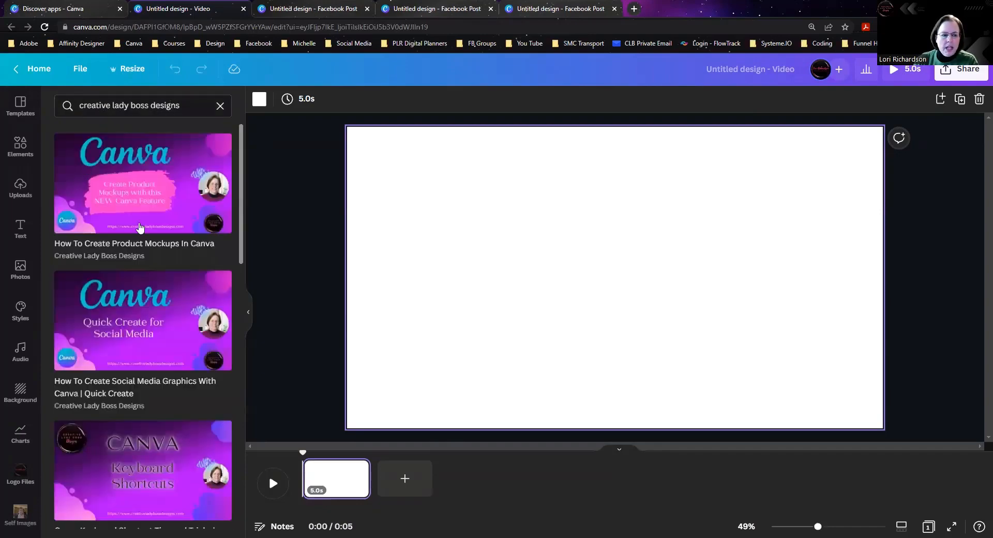
Add the "How To Create Product Mockups In Canva" video to the blank page and close the video design.
scroll(140, 228, "down", 10)
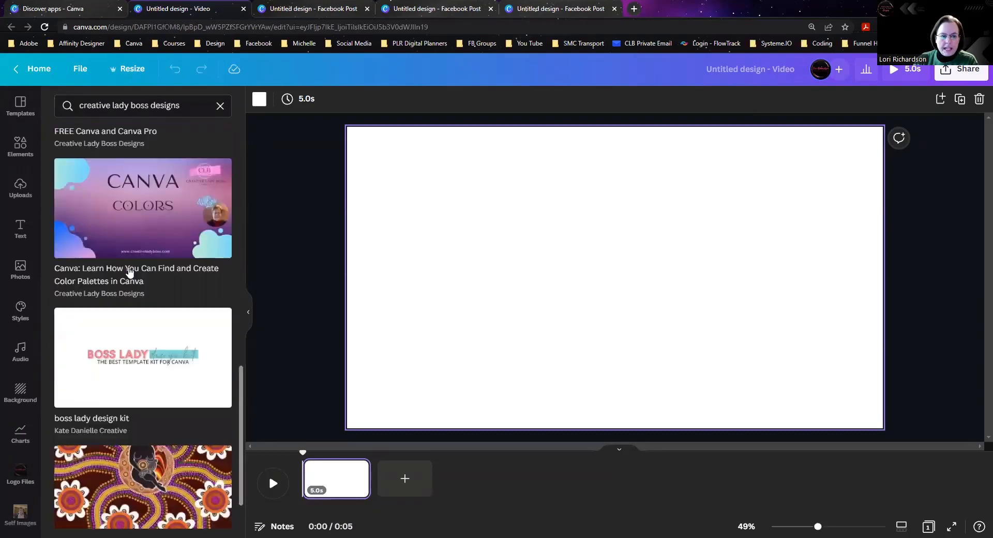
scroll(129, 273, "down", 3)
scroll(135, 368, "down", 5)
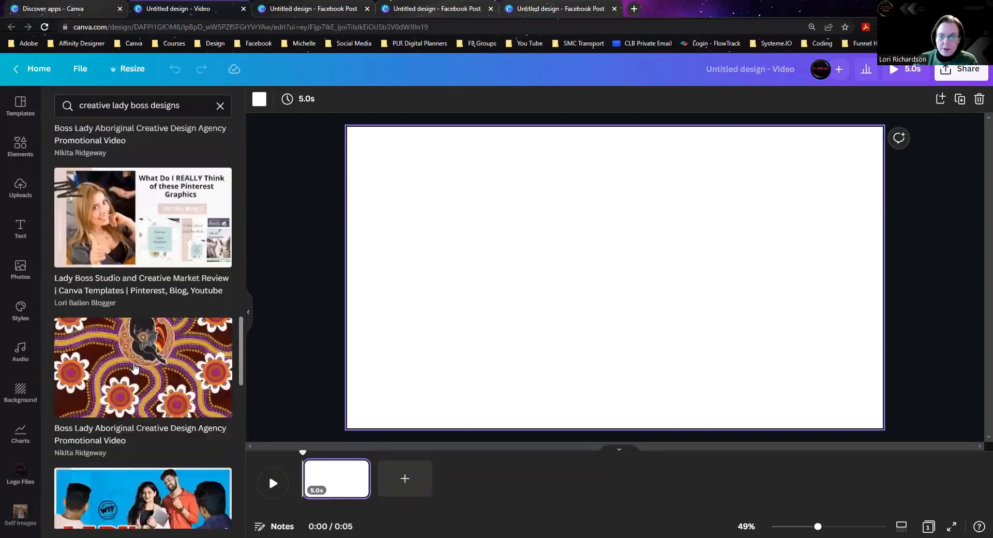
scroll(135, 368, "down", 2)
scroll(135, 368, "up", 10)
scroll(134, 369, "up", 8)
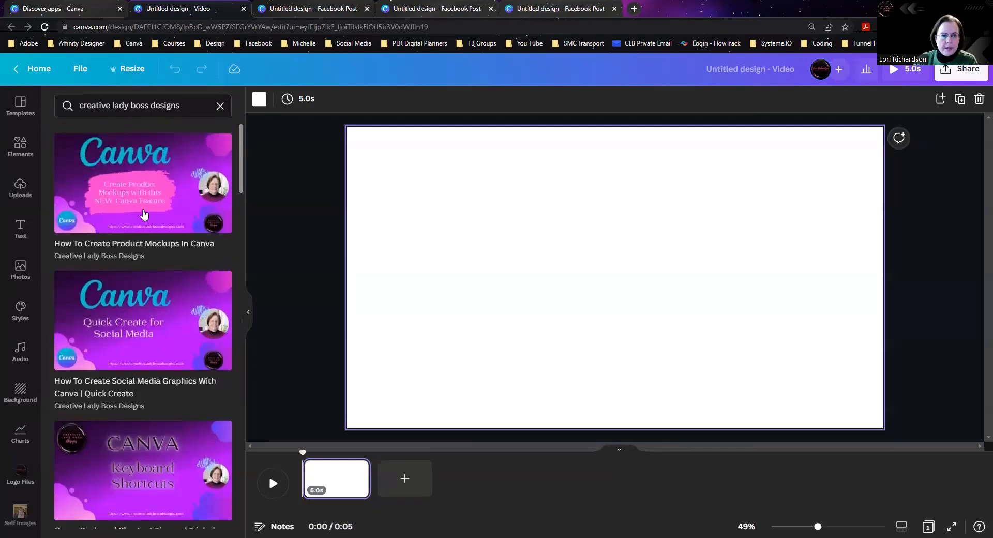
left_click_drag(558, 258, 557, 258)
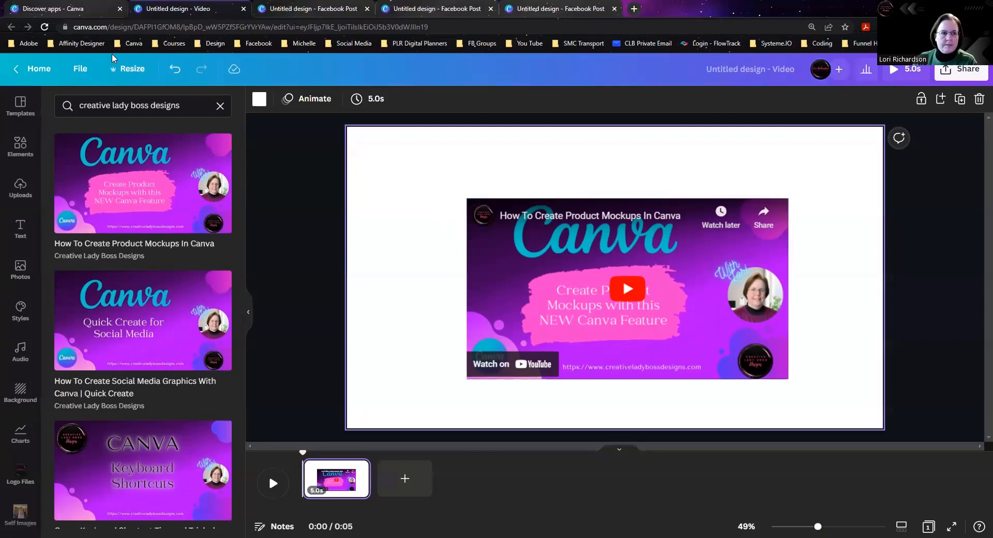
left_click(243, 9)
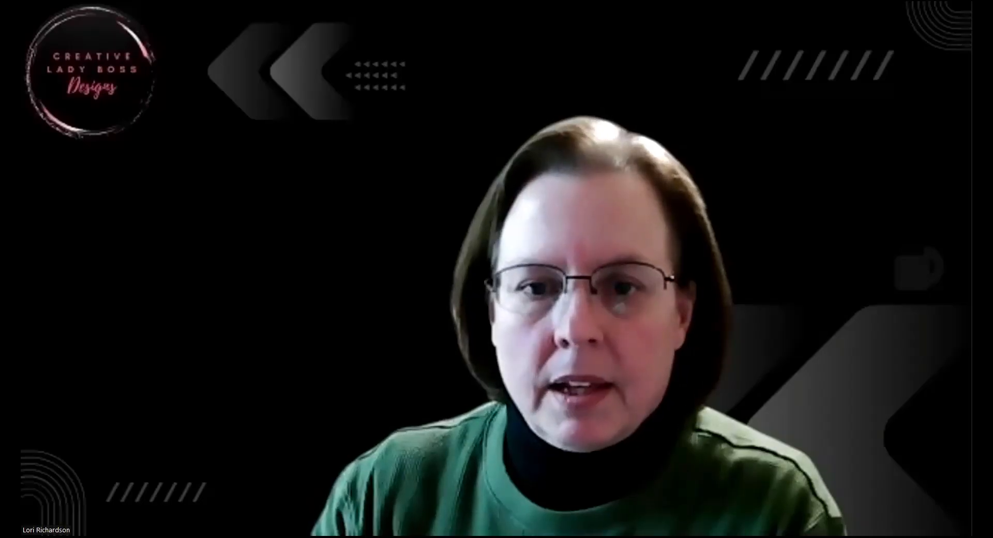